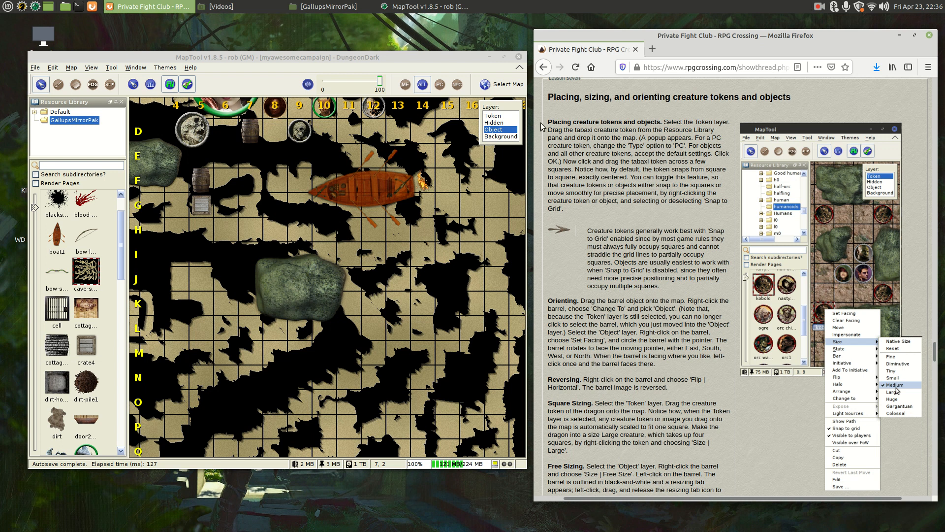
- On the Token layer, drop the human sorcerer portrait from the library onto the dungeon map
click(494, 116)
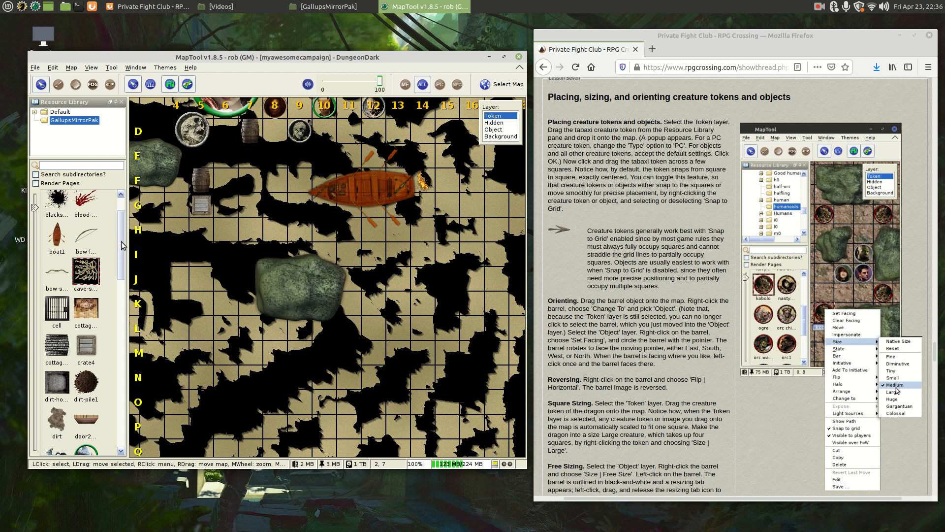
drag(122, 244, 112, 324)
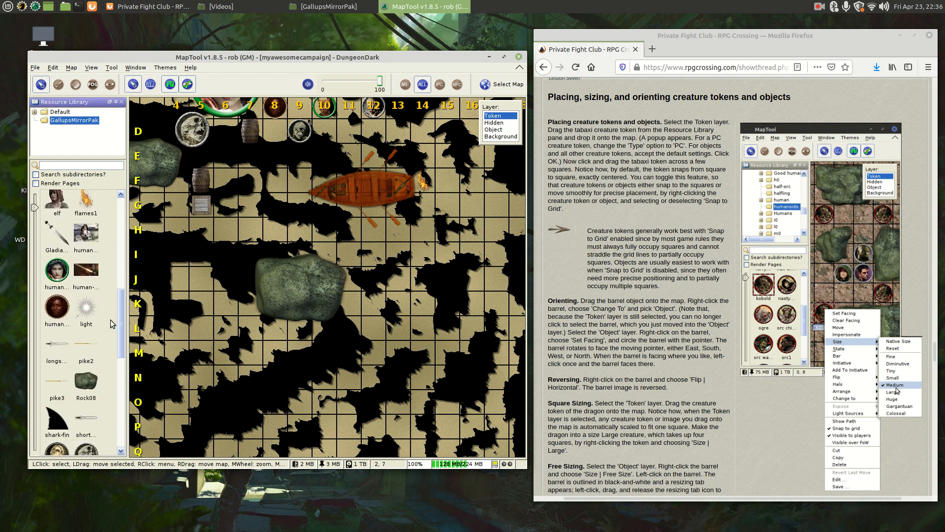
drag(57, 308, 453, 234)
drag(452, 230, 451, 229)
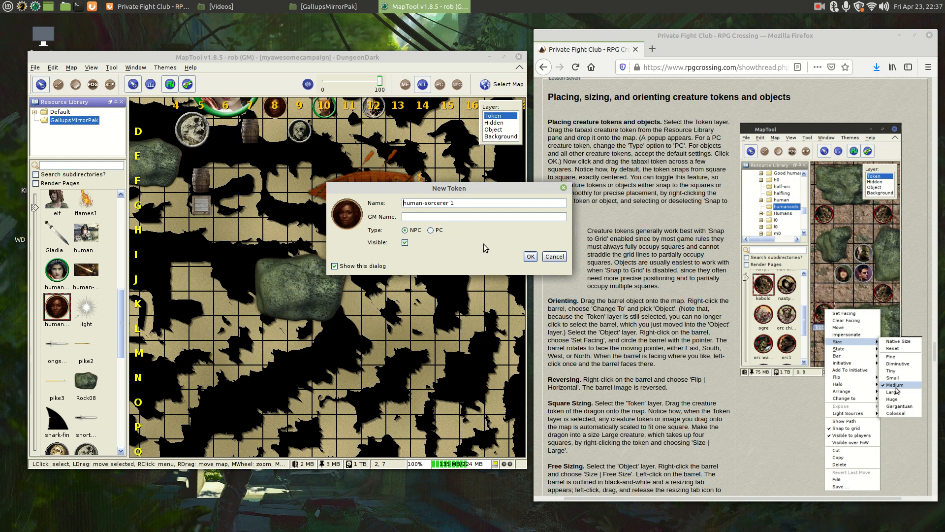
- Place human-sorcerer 1 as a PC token and open its Edit Token Config settings
click(431, 230)
click(530, 256)
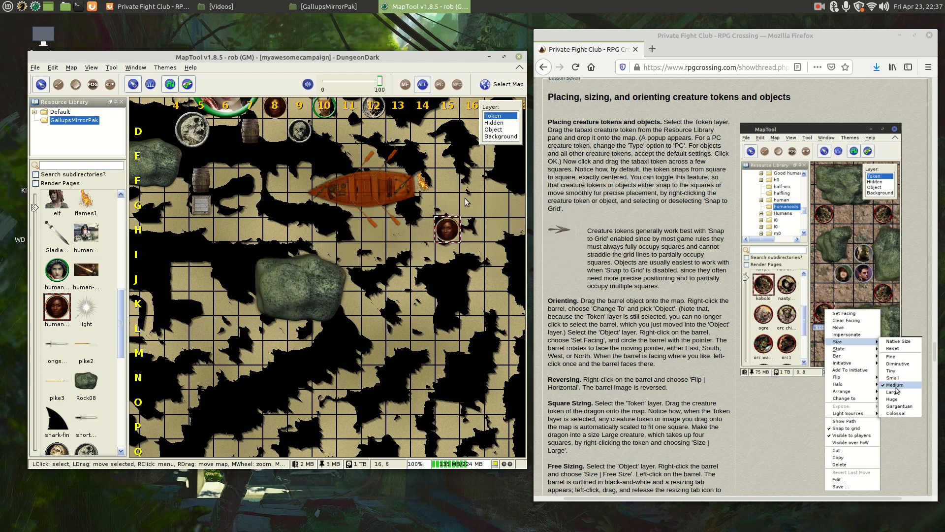
right_click(446, 236)
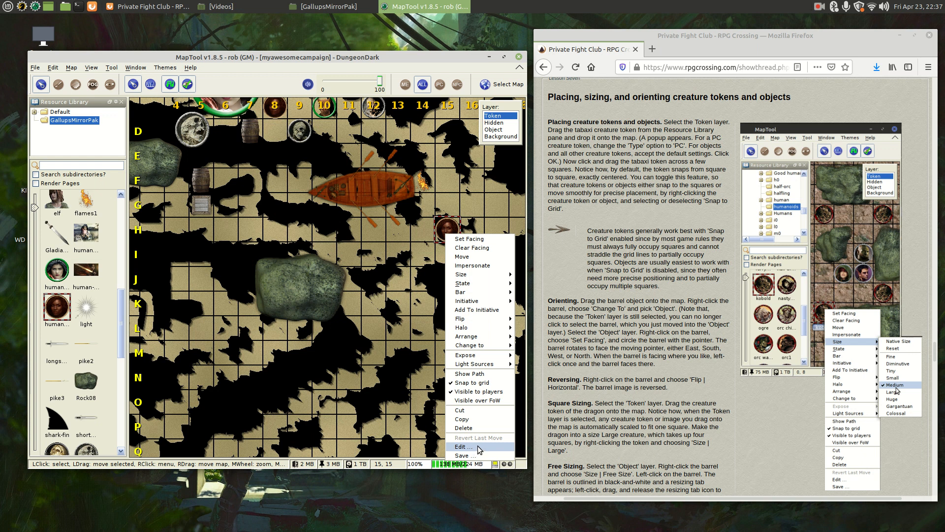
click(462, 447)
click(313, 155)
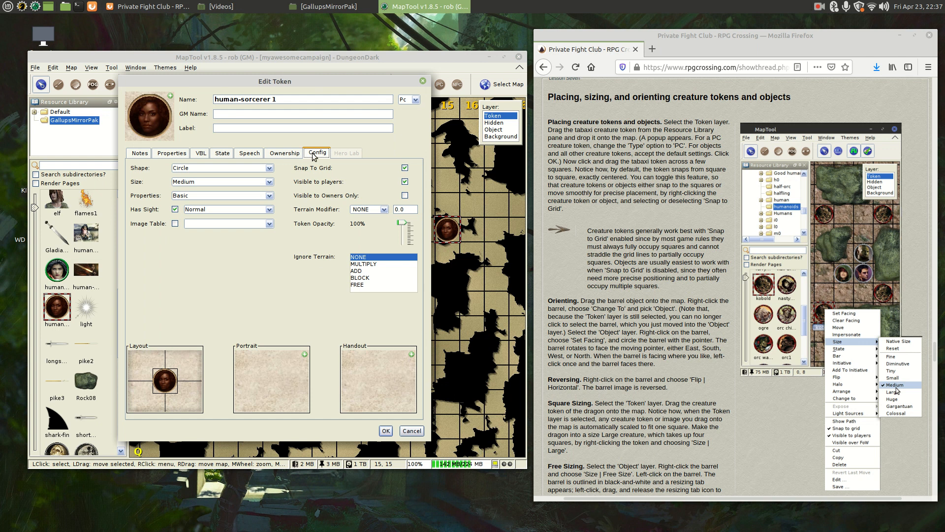
- Check the Has Sight (Normal) and Pc/Npc settings, then cancel the Edit Token dialog unchanged
click(214, 210)
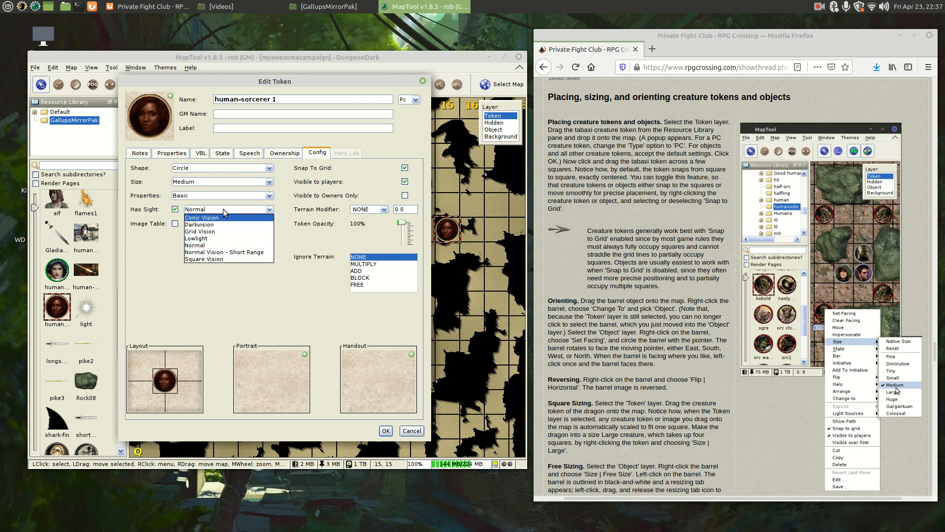
click(225, 213)
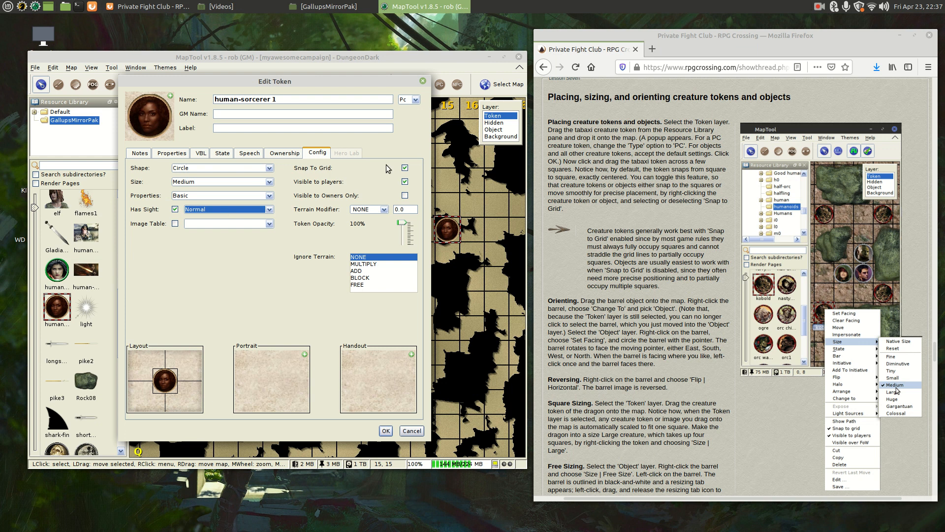
click(415, 100)
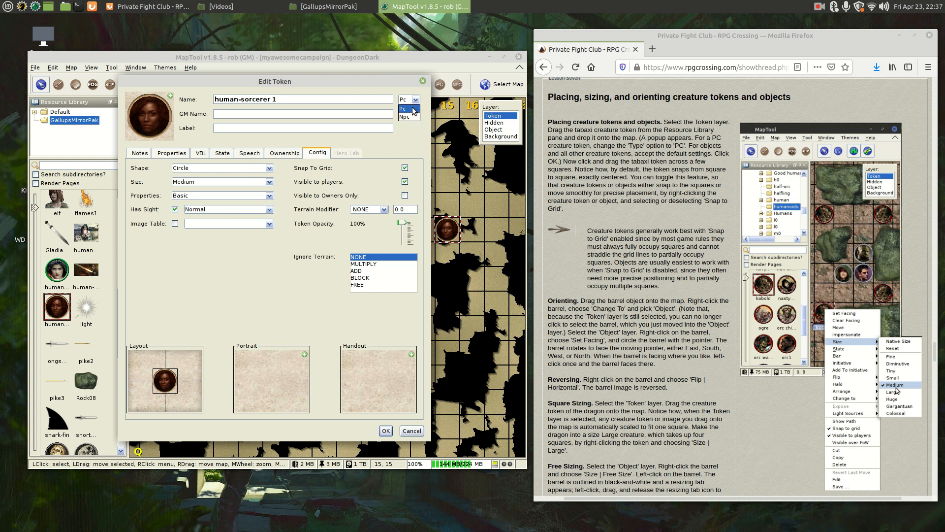
click(392, 90)
click(415, 100)
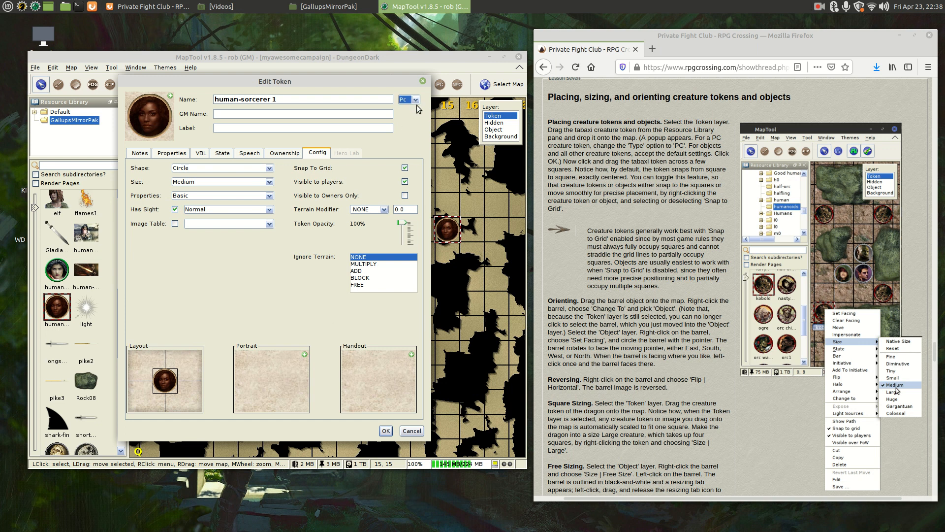
click(415, 100)
click(411, 431)
click(484, 235)
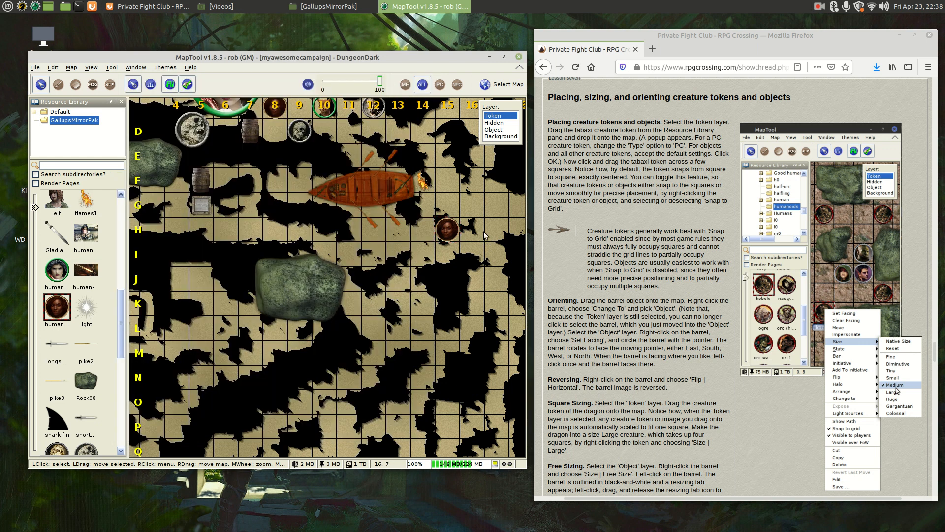
- Drag the human-sorcerer 1 token down the grid, then back up onto square H7
click(449, 231)
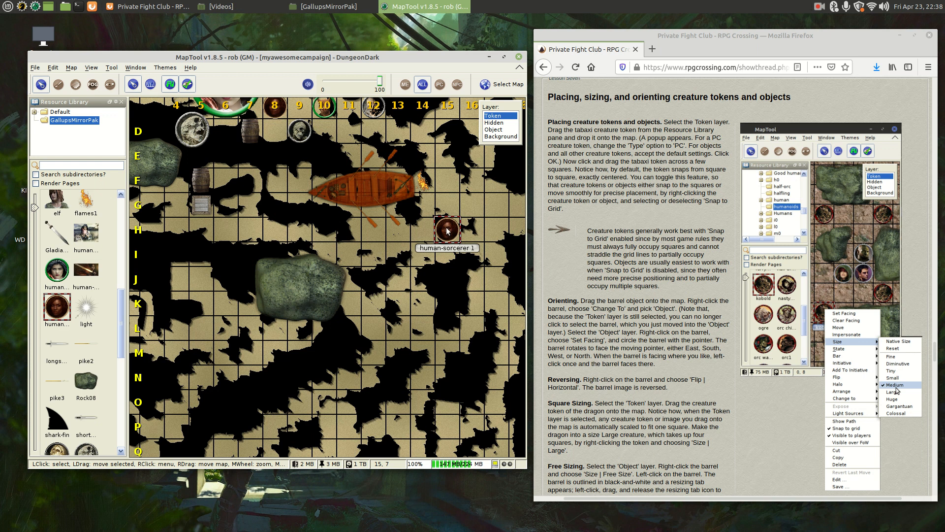
mouse_move(447, 230)
mouse_down()
mouse_move(447, 255)
mouse_move(428, 275)
mouse_move(419, 315)
mouse_move(374, 303)
mouse_up()
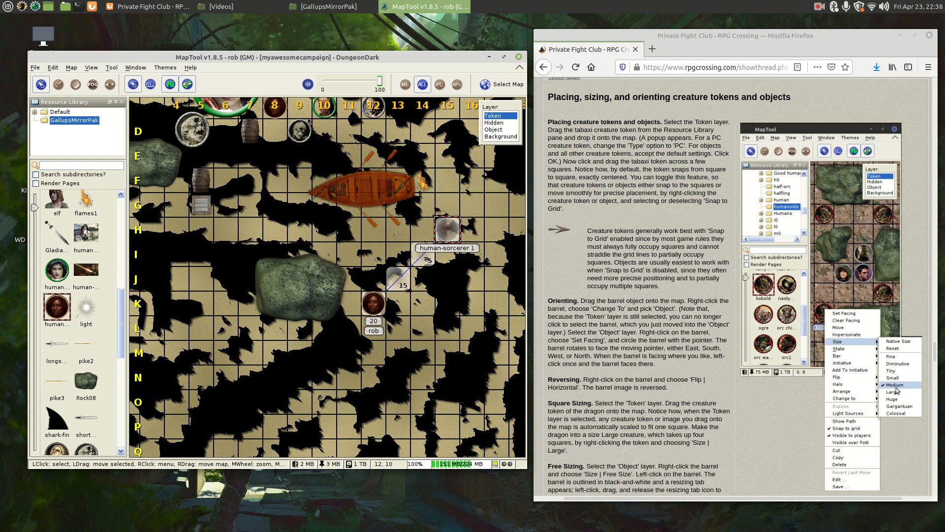
drag(373, 303, 373, 352)
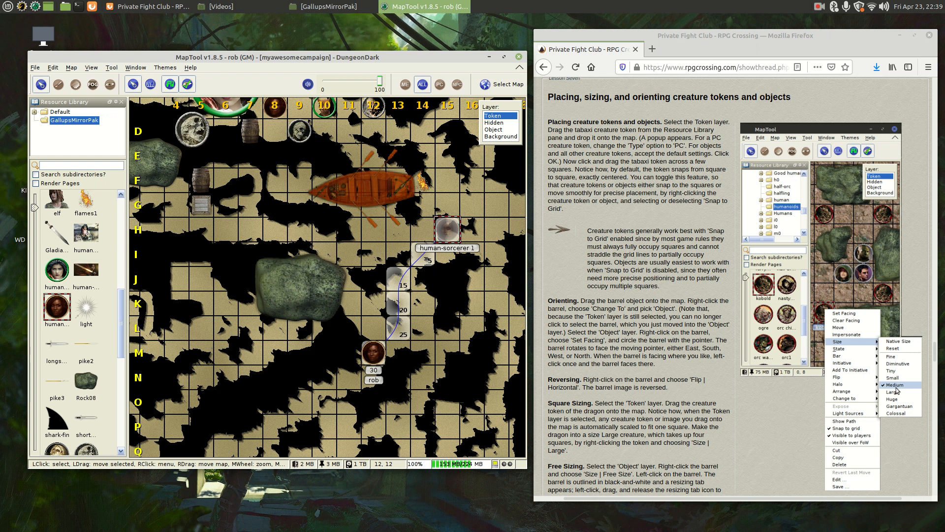
drag(374, 352, 252, 226)
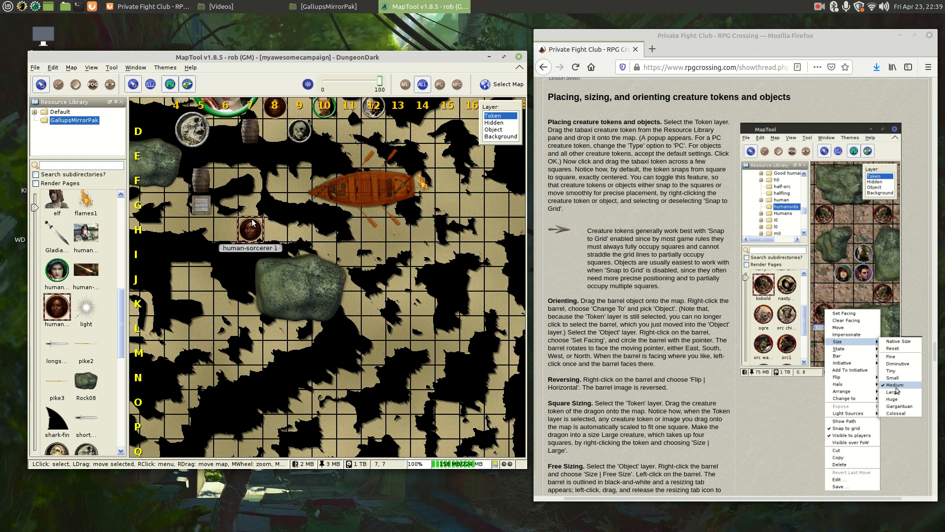
- Activate the Object layer and drag the rowing boat down and right beside the sorcerer
click(253, 243)
click(258, 234)
click(502, 130)
click(356, 197)
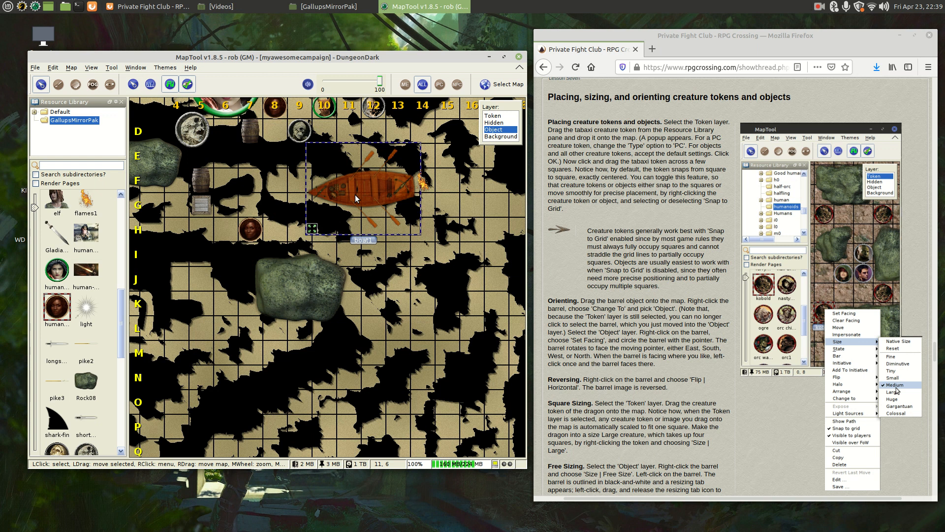
drag(355, 194, 380, 219)
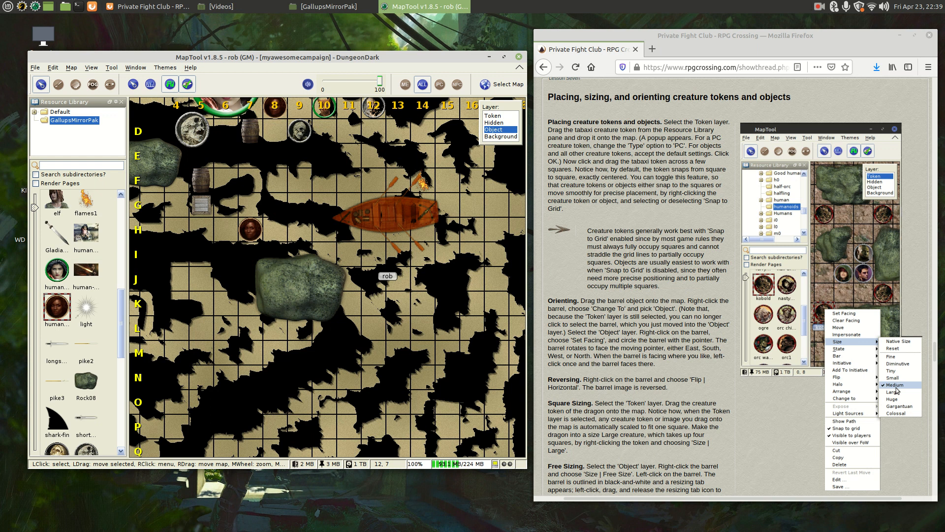
click(379, 220)
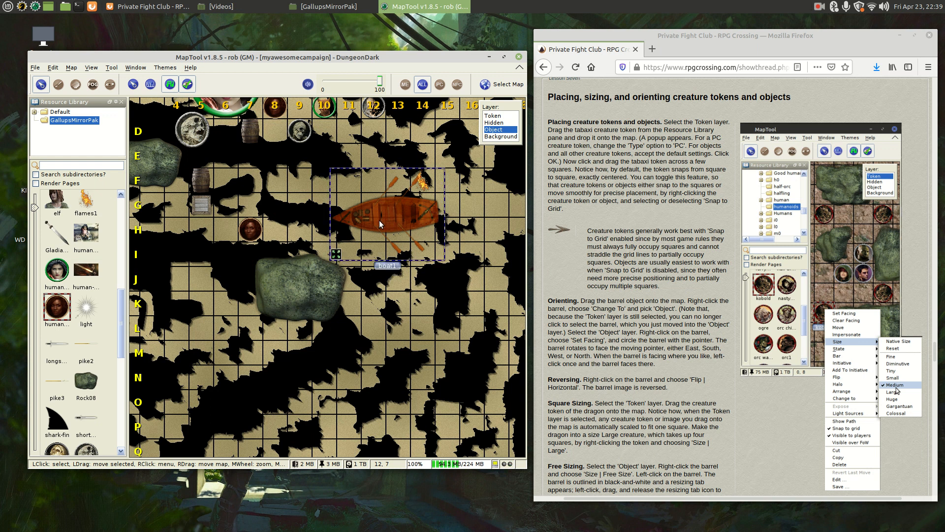
- Enable Snap to grid on the boat, shift it one square, and return to the Token layer
right_click(379, 220)
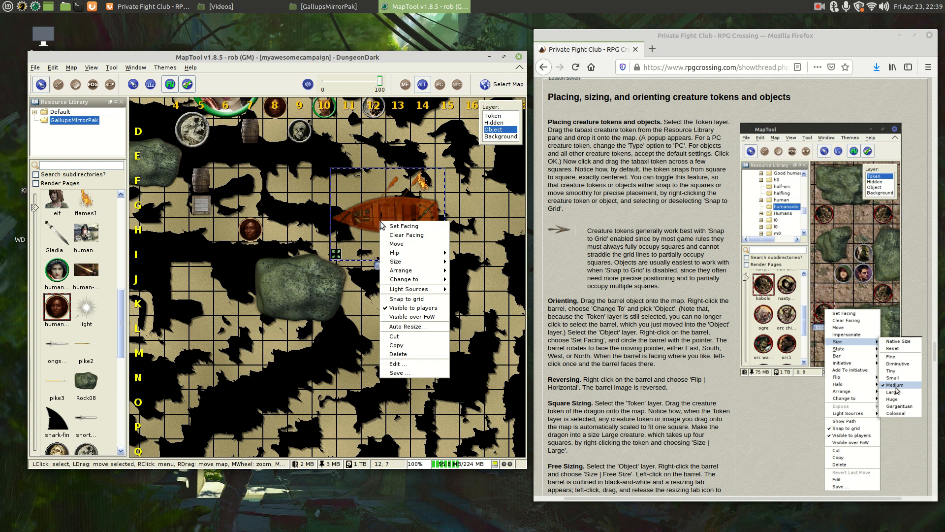
mouse_move(404, 254)
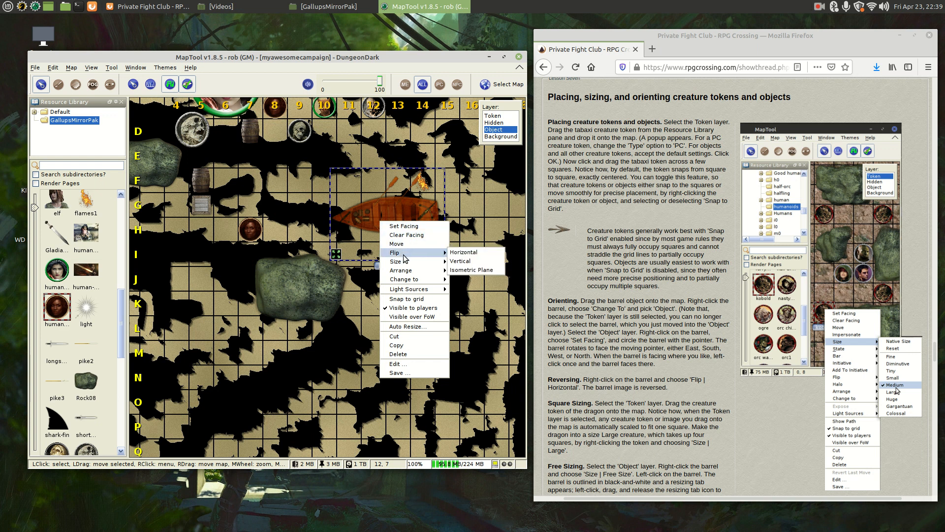
click(418, 300)
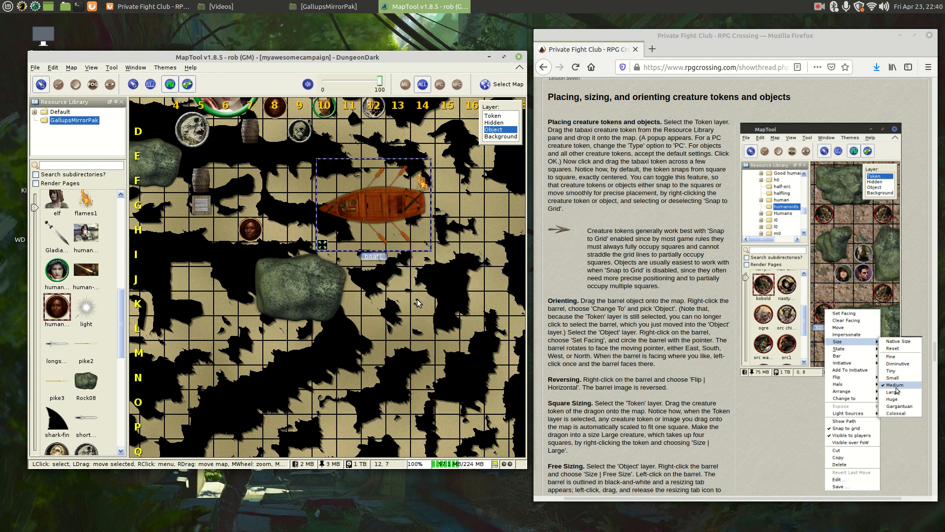
drag(371, 228, 370, 181)
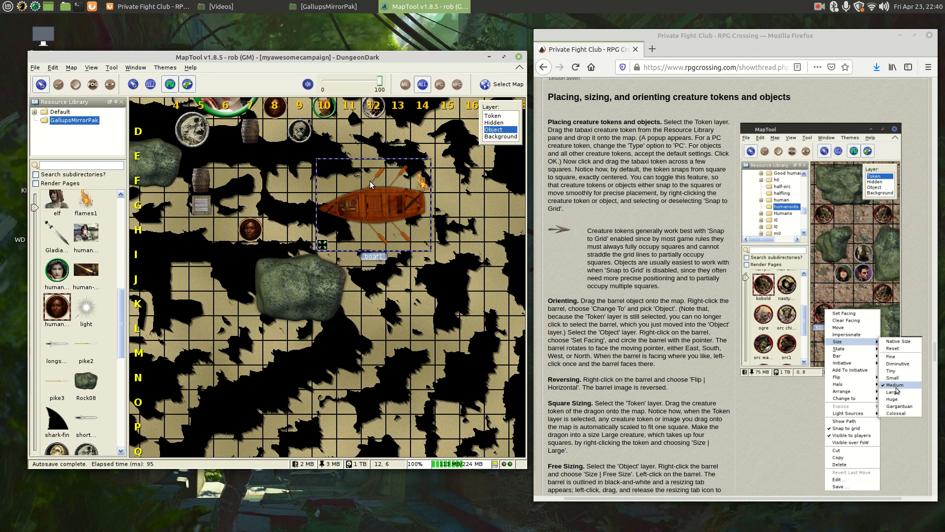
click(509, 115)
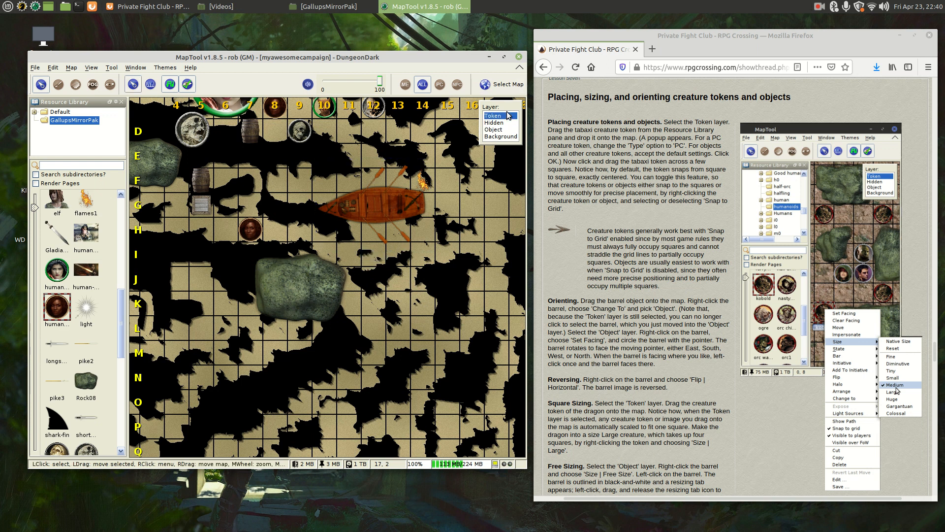
- Turn off snapping for human-sorcerer 1, nudge it off-grid, re-enable snapping, then view the Firefox tutorial
right_click(256, 229)
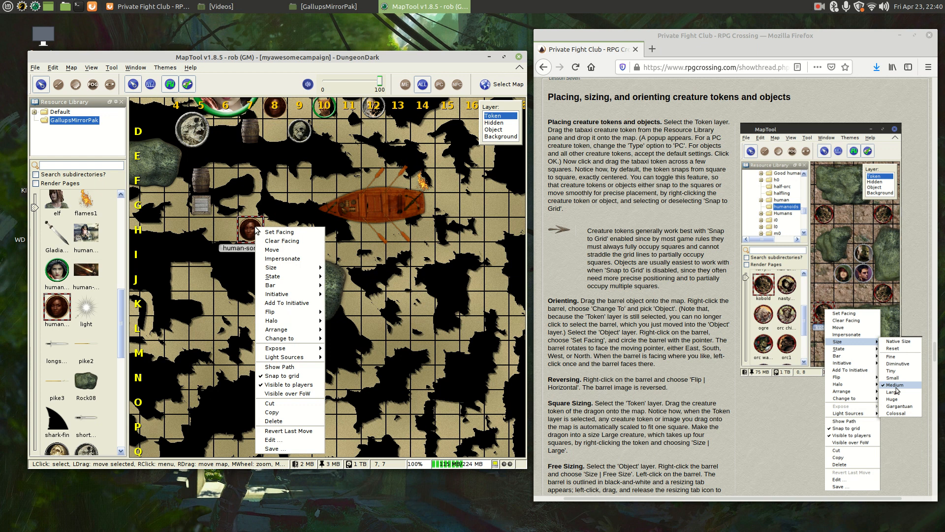
click(292, 375)
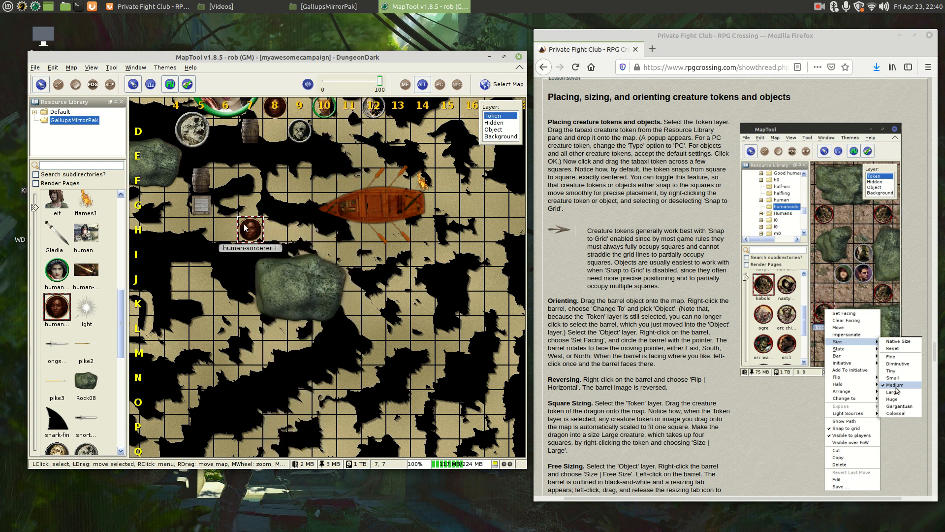
drag(249, 229, 243, 204)
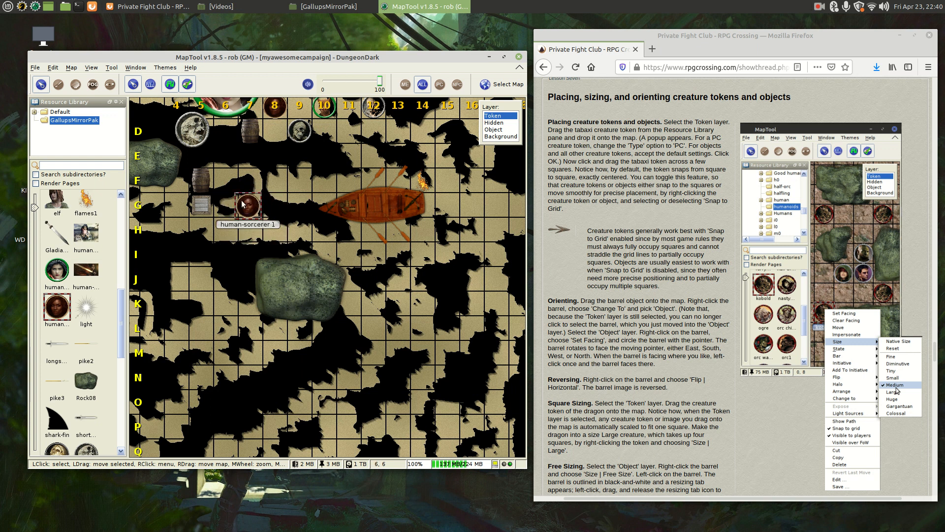
right_click(243, 204)
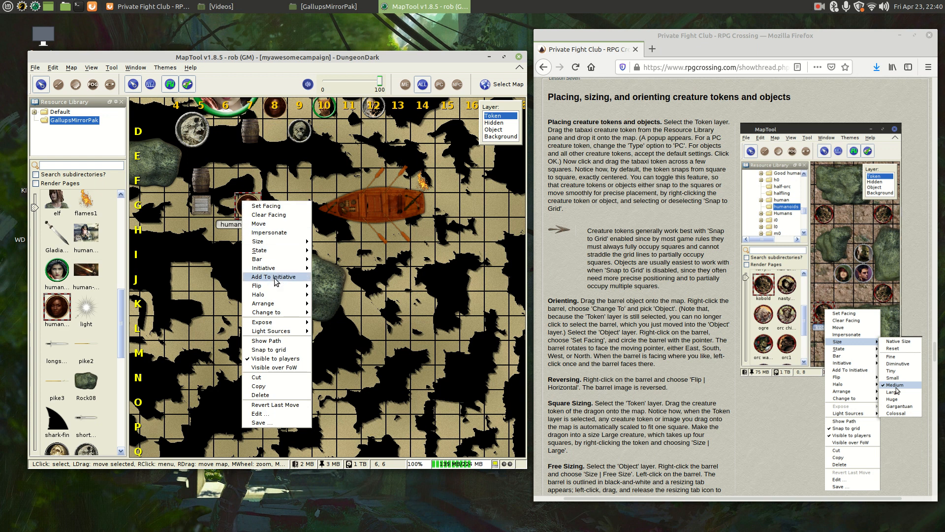
click(284, 350)
click(381, 218)
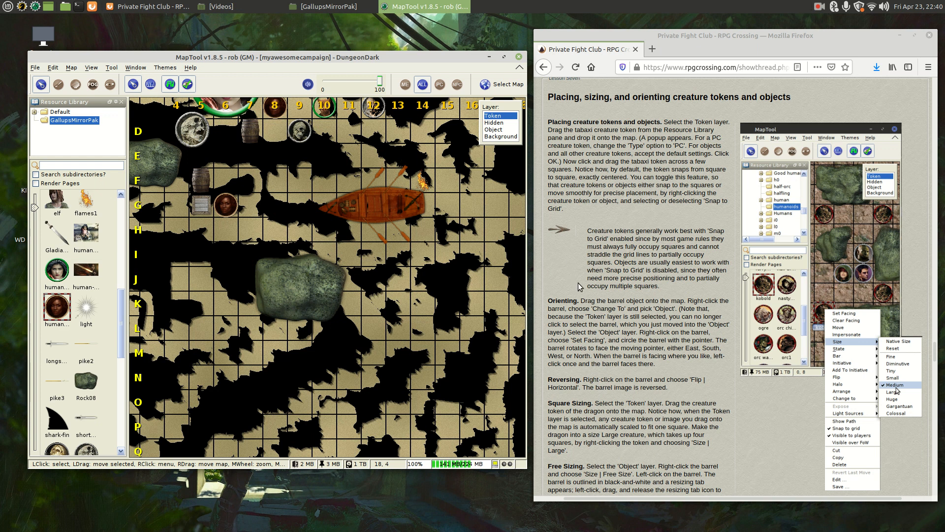
click(596, 292)
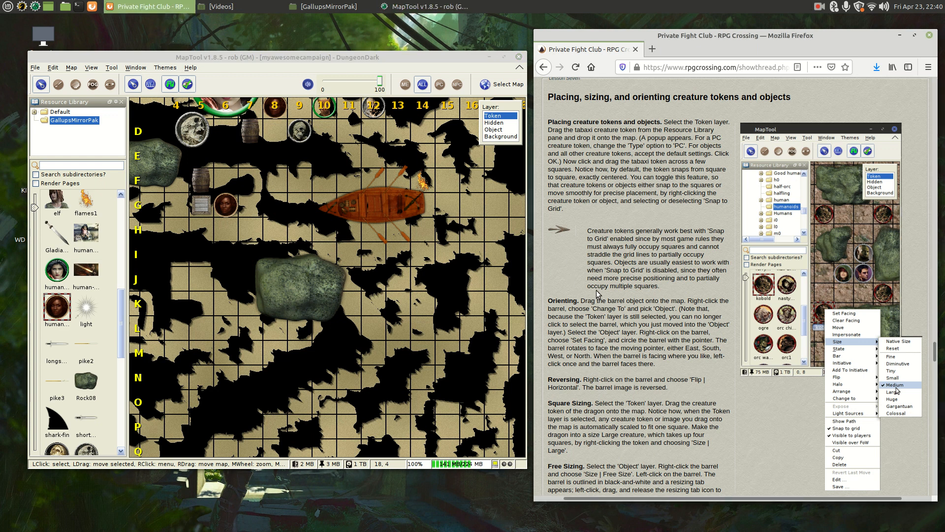
- On the Object layer, use Set Facing to level the boat horizontally, pointing east
click(379, 212)
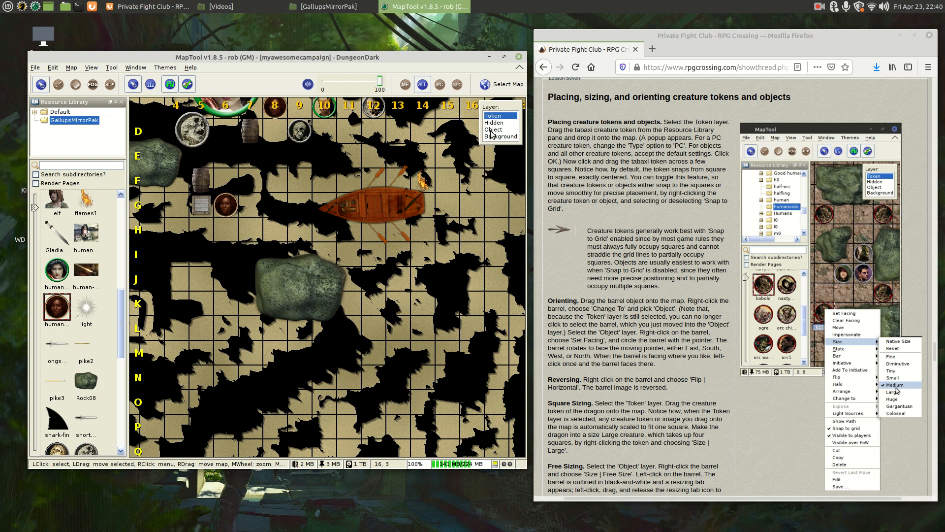
click(490, 130)
click(388, 195)
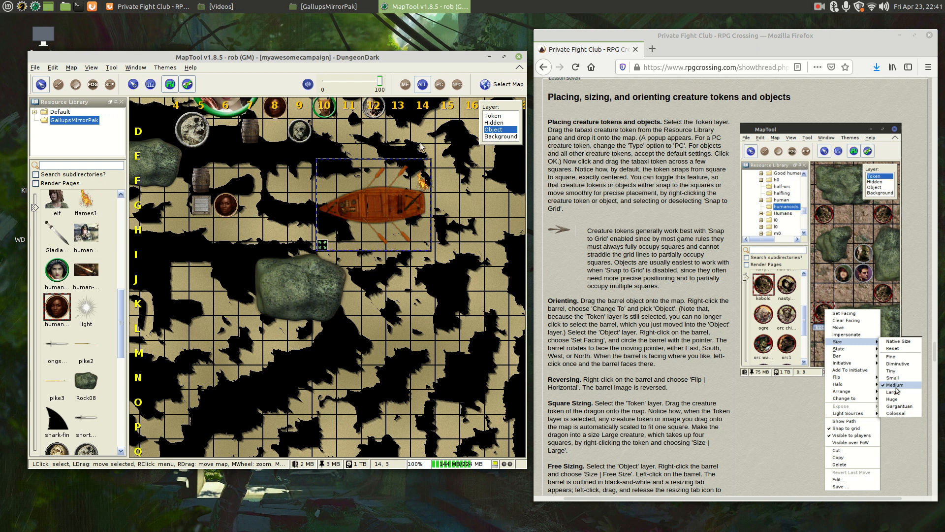
right_click(362, 199)
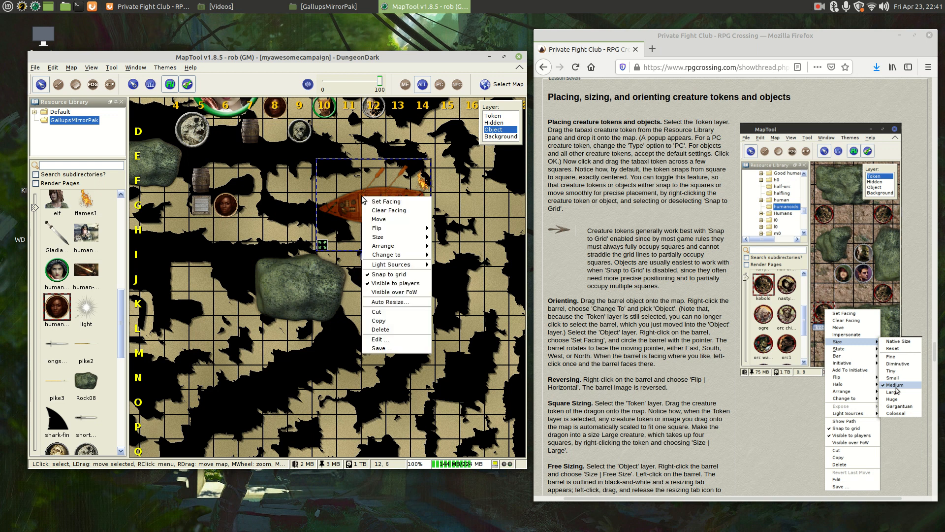
click(395, 202)
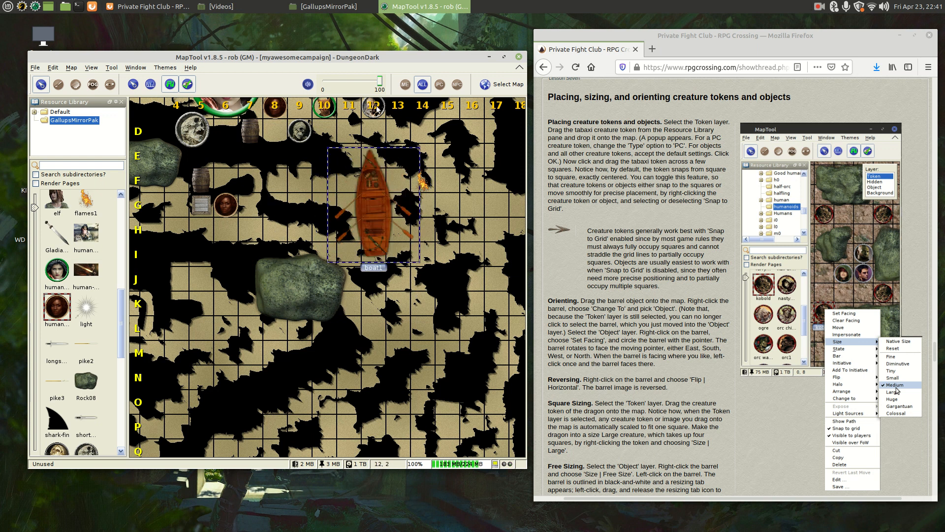
click(459, 176)
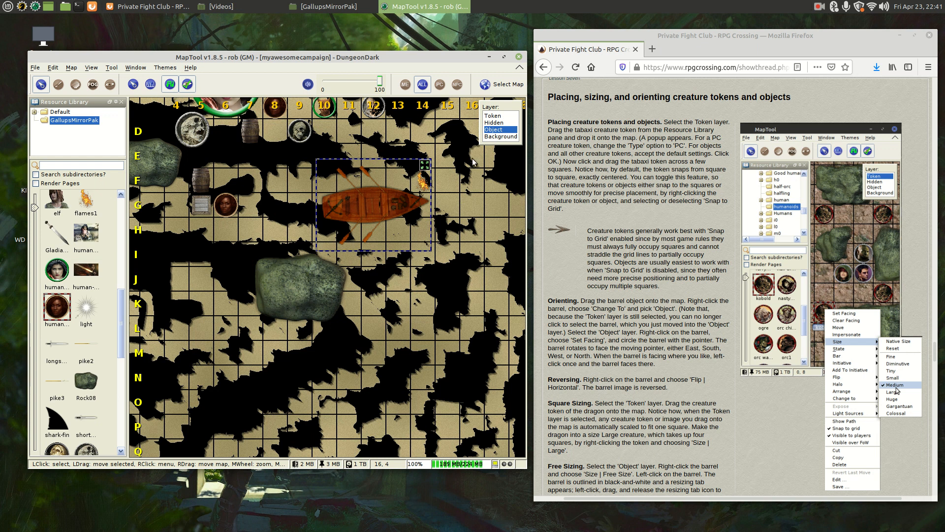
- On the Token layer, give skel4 a south facing, then clear its facing
click(497, 115)
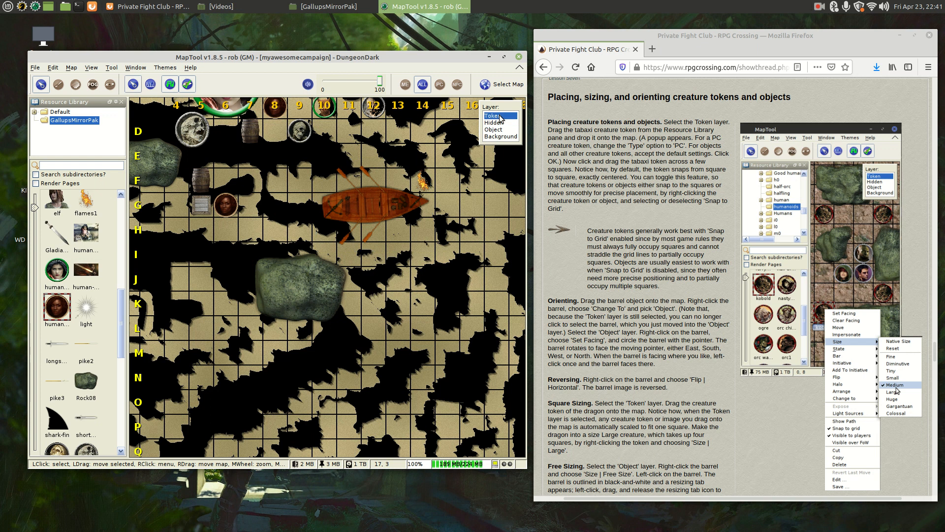
click(302, 132)
right_click(304, 133)
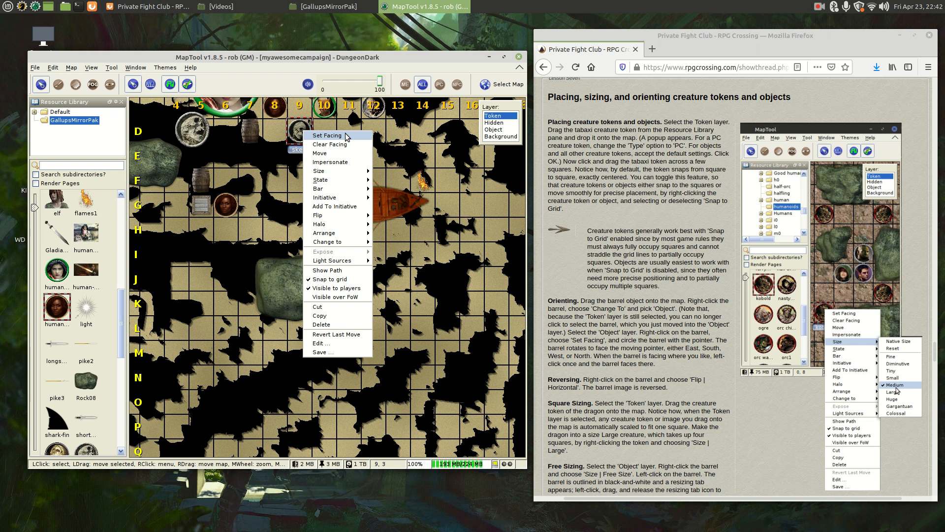
click(346, 135)
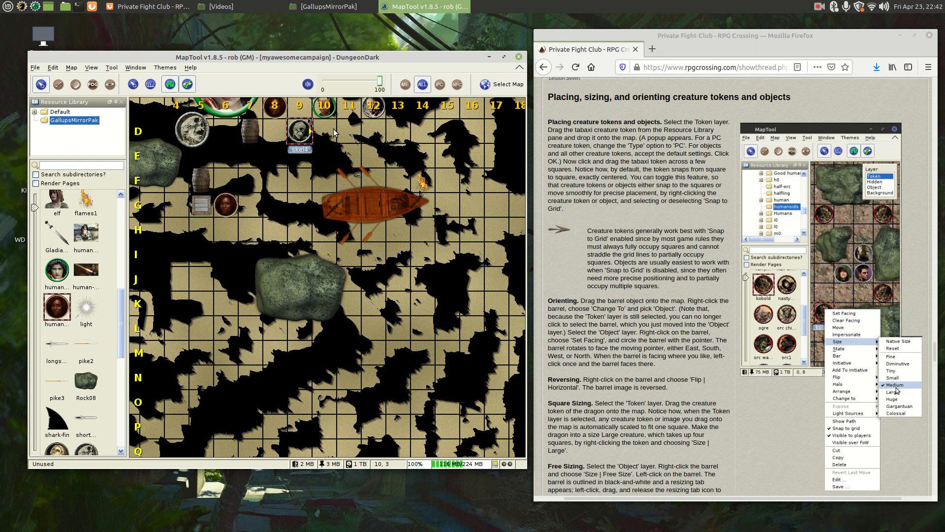
click(298, 169)
right_click(299, 133)
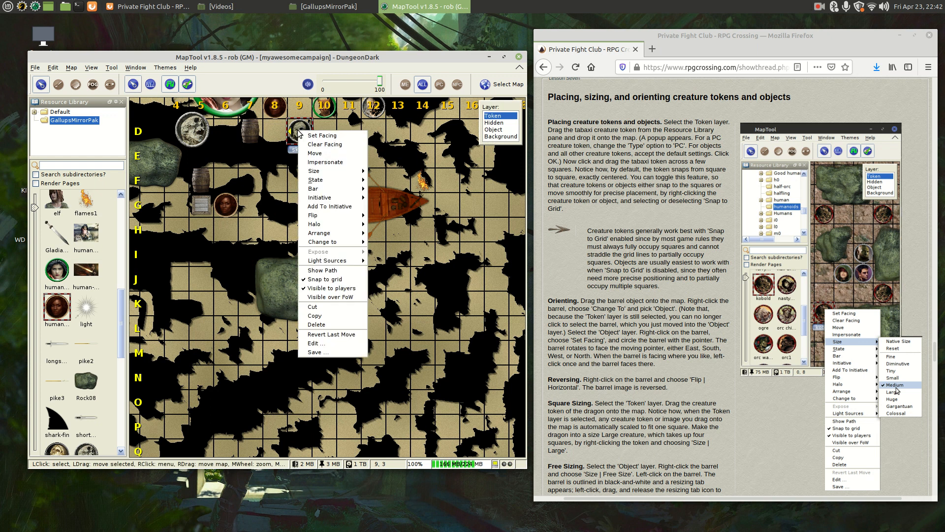
click(328, 144)
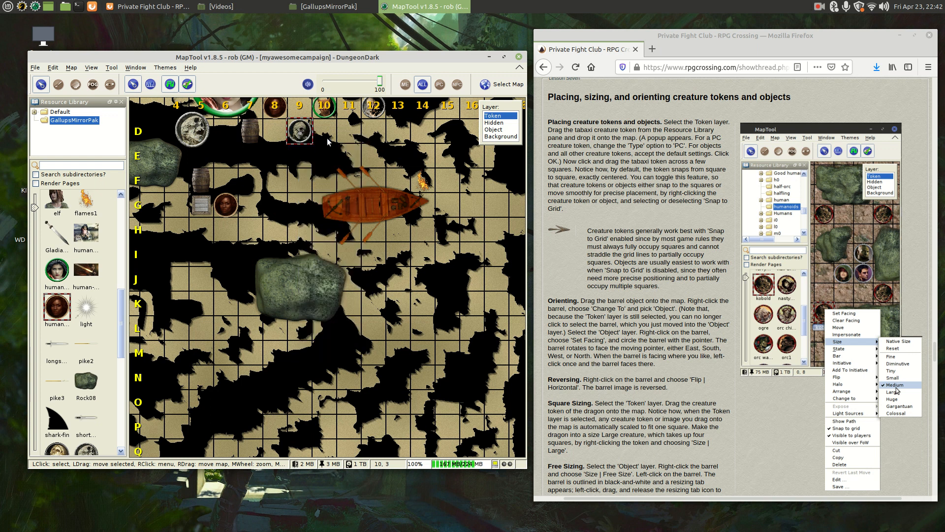
click(301, 133)
- Mirror the skel4 token with Flip > Horizontal from its options menu
right_click(301, 133)
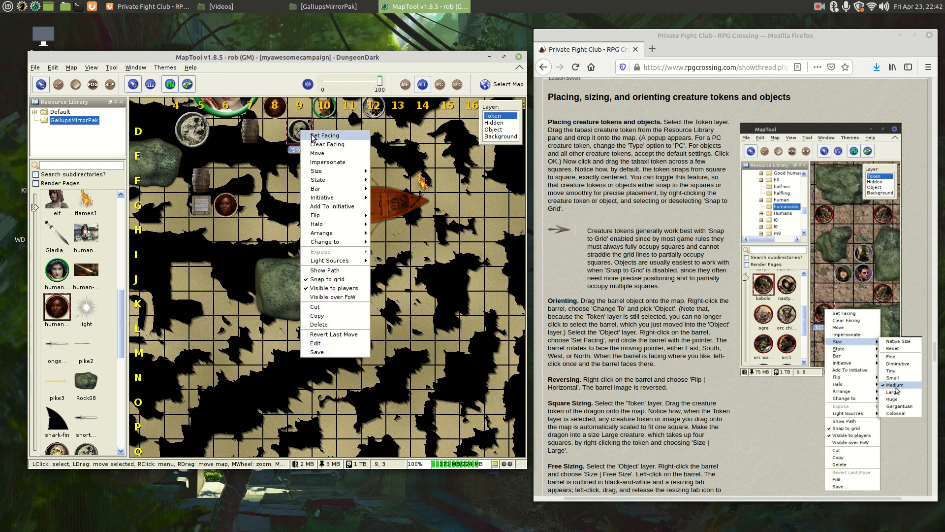
mouse_move(343, 219)
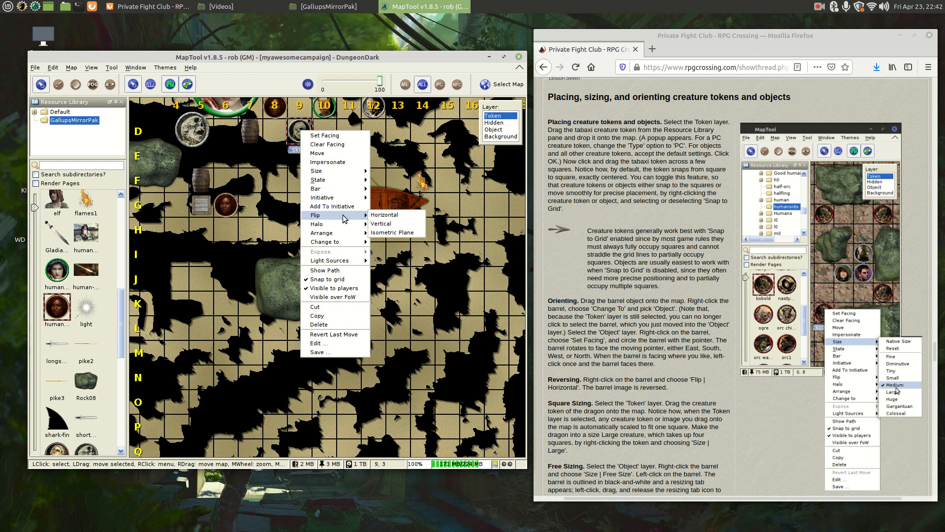
click(405, 217)
right_click(300, 131)
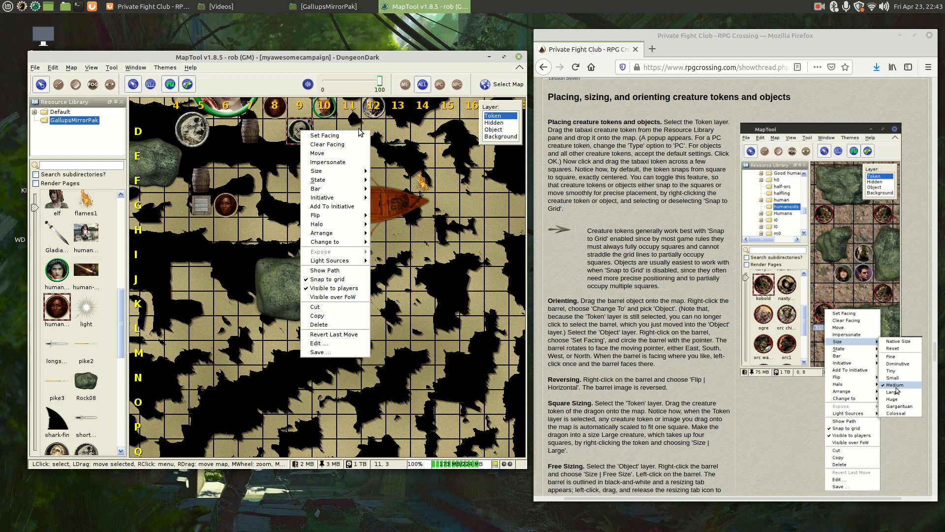
mouse_move(354, 188)
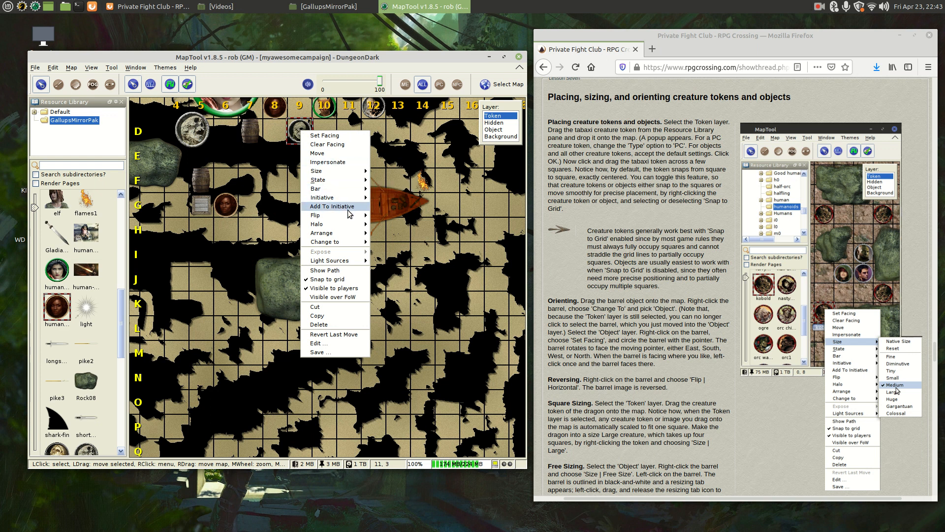
mouse_move(351, 216)
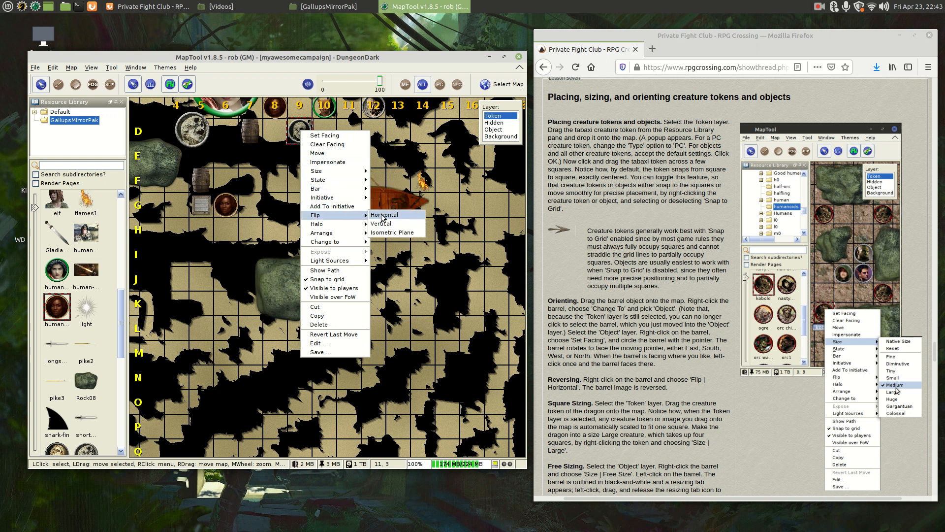
click(382, 215)
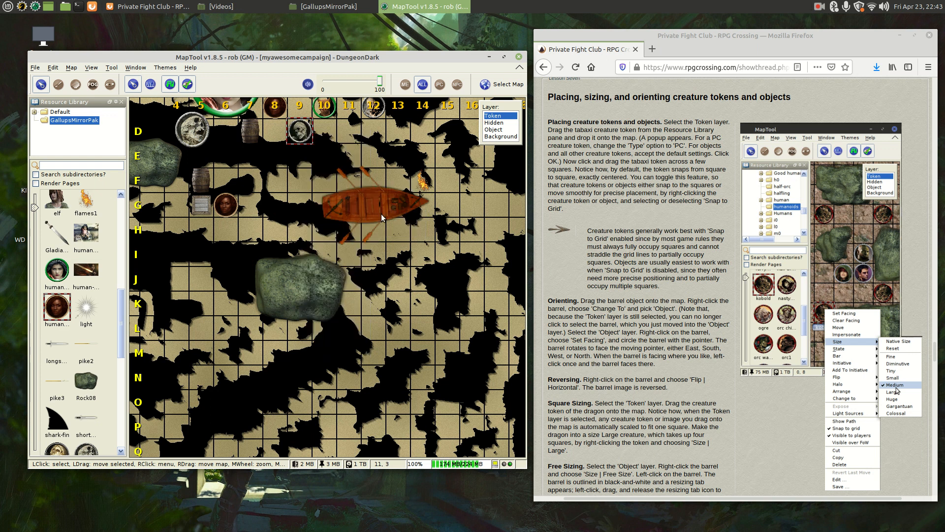
- Flip the skel4 token vertically with Flip > Vertical
click(275, 132)
right_click(297, 133)
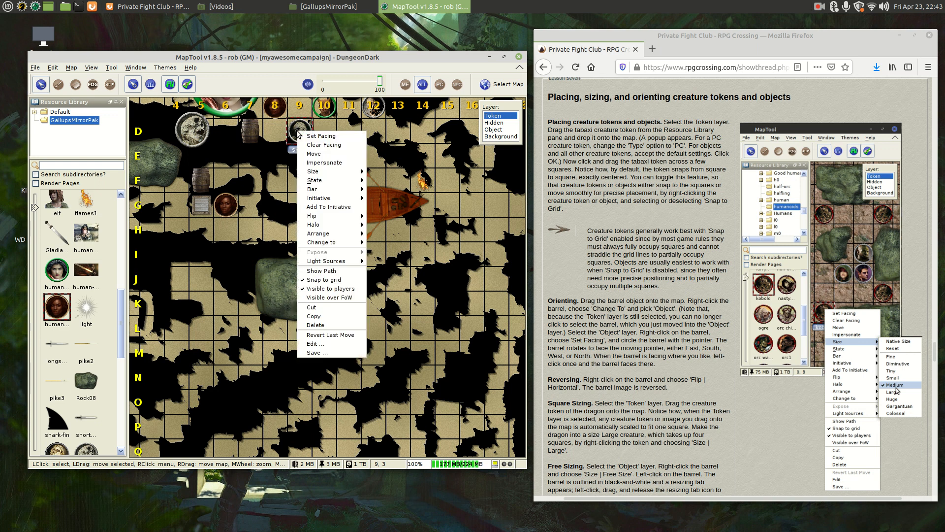
mouse_move(347, 216)
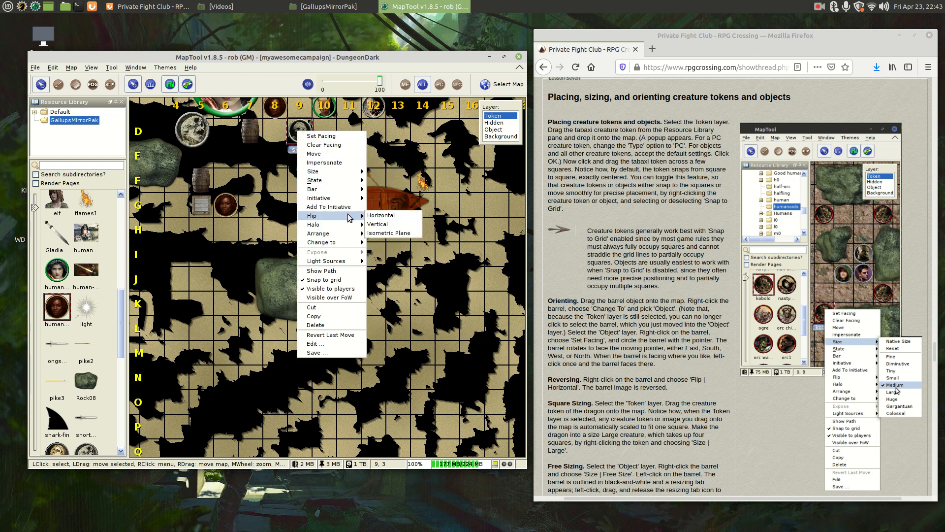
click(343, 144)
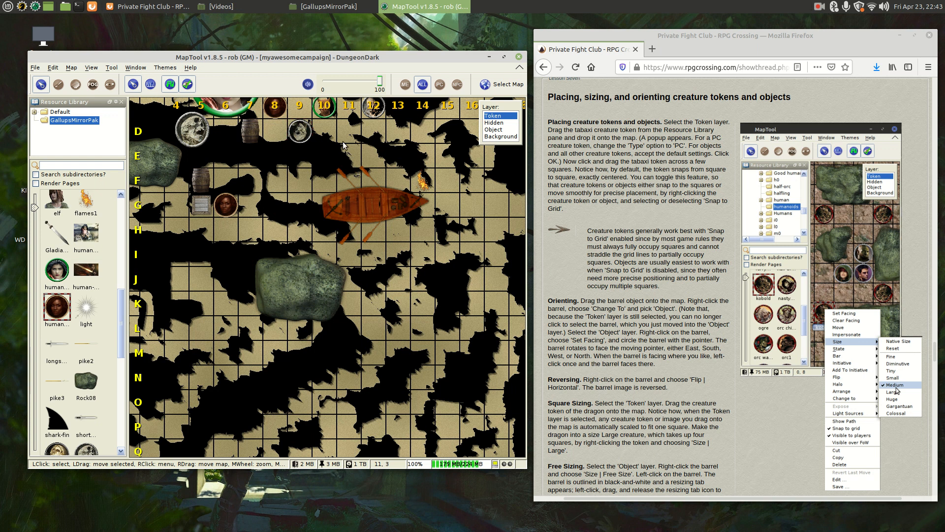
right_click(297, 131)
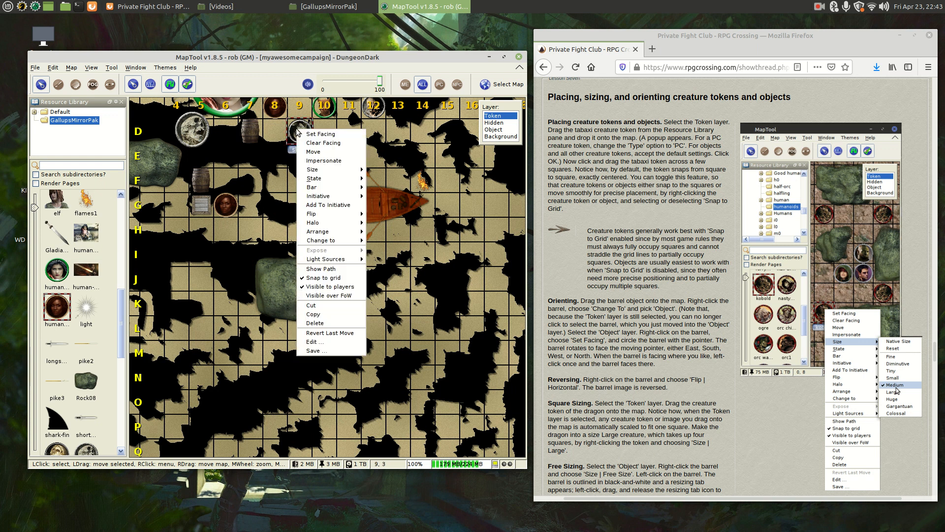
mouse_move(325, 217)
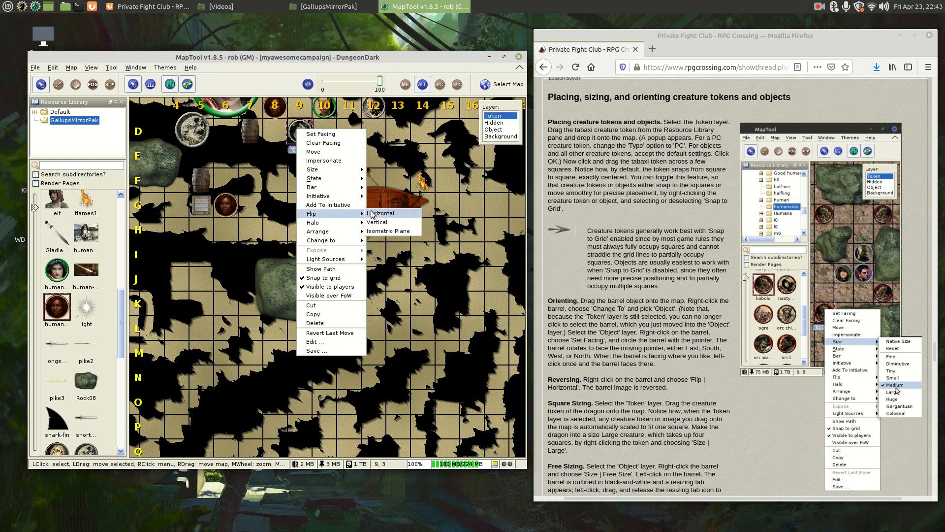
click(385, 222)
click(354, 130)
- Toggle skel4's Flip > Isometric Plane view on, then back off
click(299, 131)
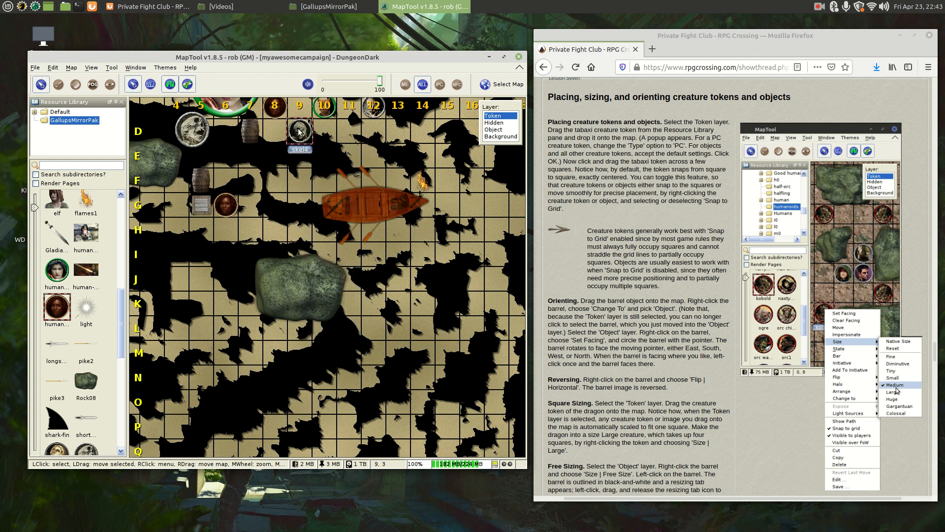
right_click(299, 131)
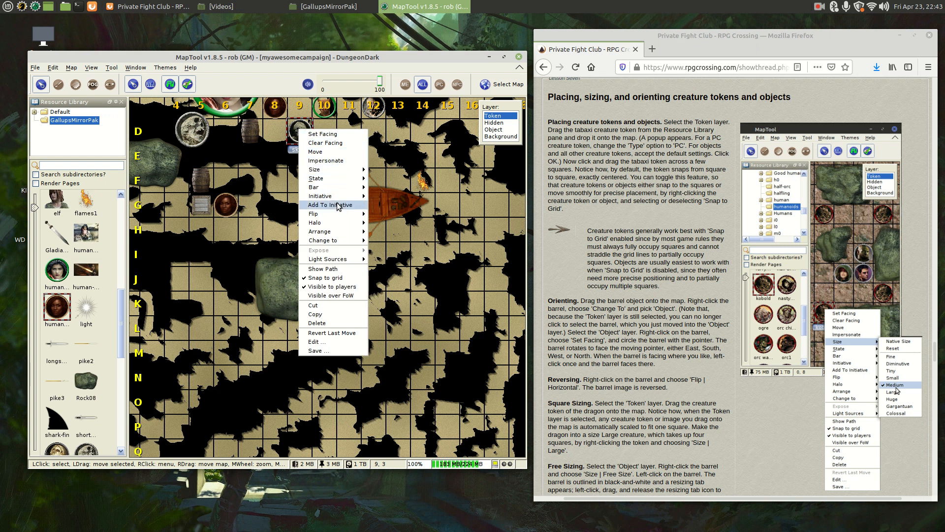
mouse_move(344, 213)
click(388, 231)
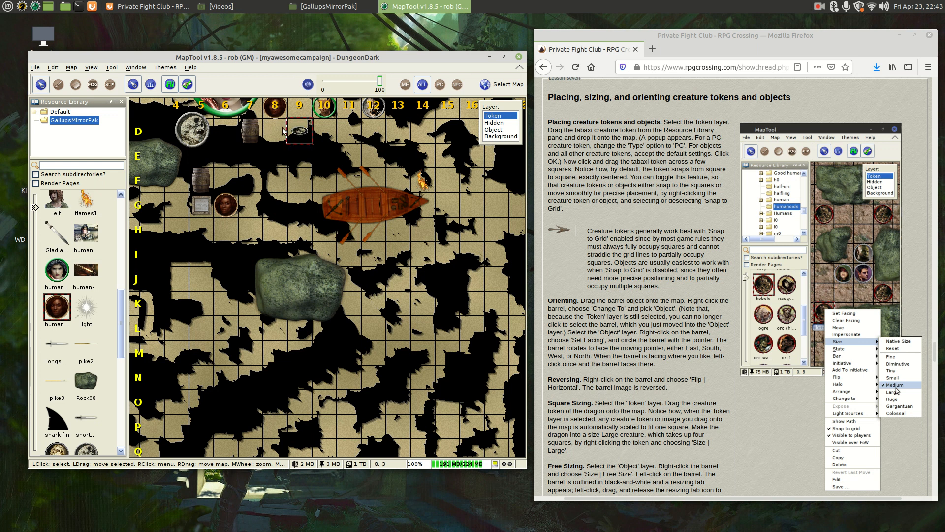
click(309, 164)
right_click(299, 135)
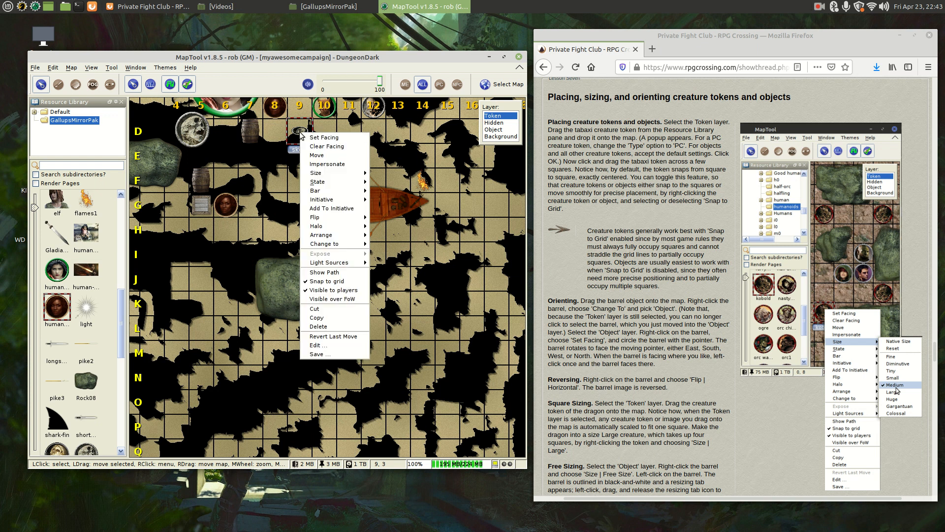
mouse_move(342, 221)
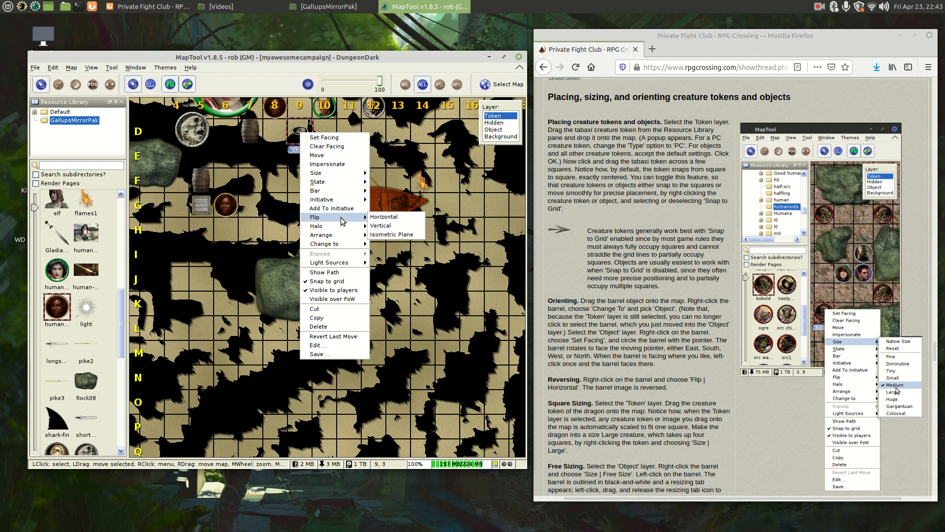
click(405, 235)
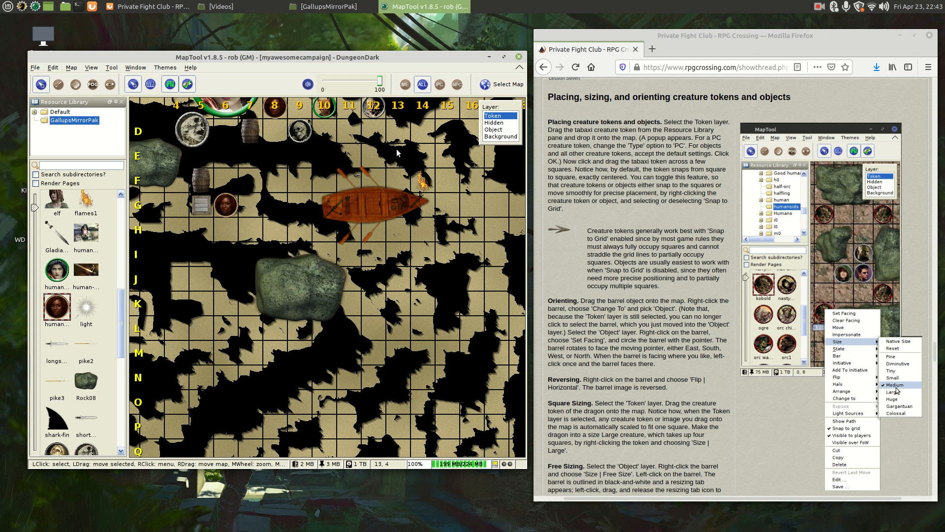
- Return to the tutorial page and scroll down to the next instructions
click(631, 266)
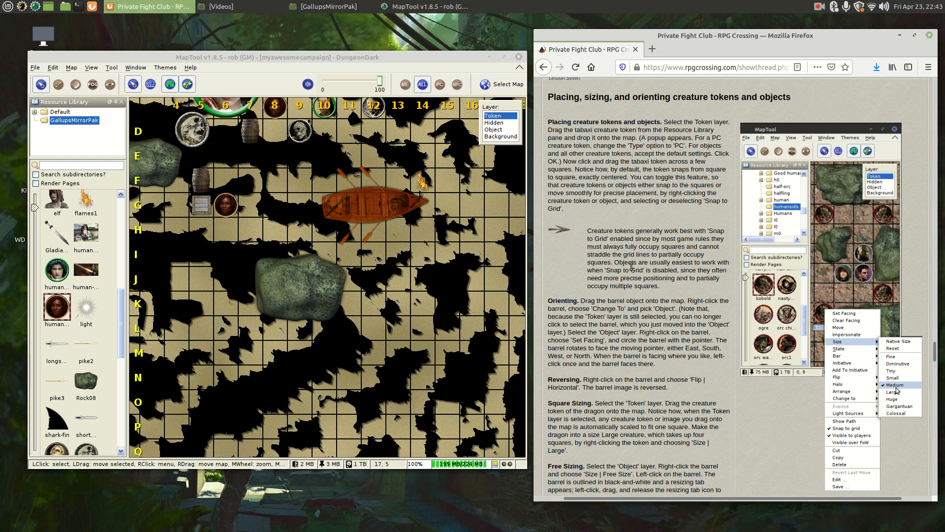
scroll(631, 266, down, 2)
scroll(631, 266, down, 6)
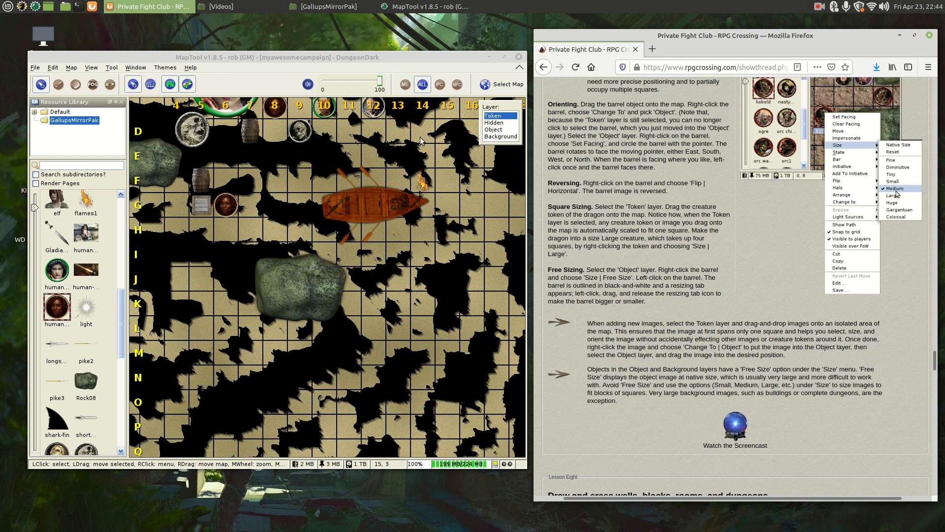
- Drop a Rock08 token, named Rock08 2, right of the large rock near row I, column 15, and select it
click(86, 384)
click(86, 384)
drag(86, 383, 448, 244)
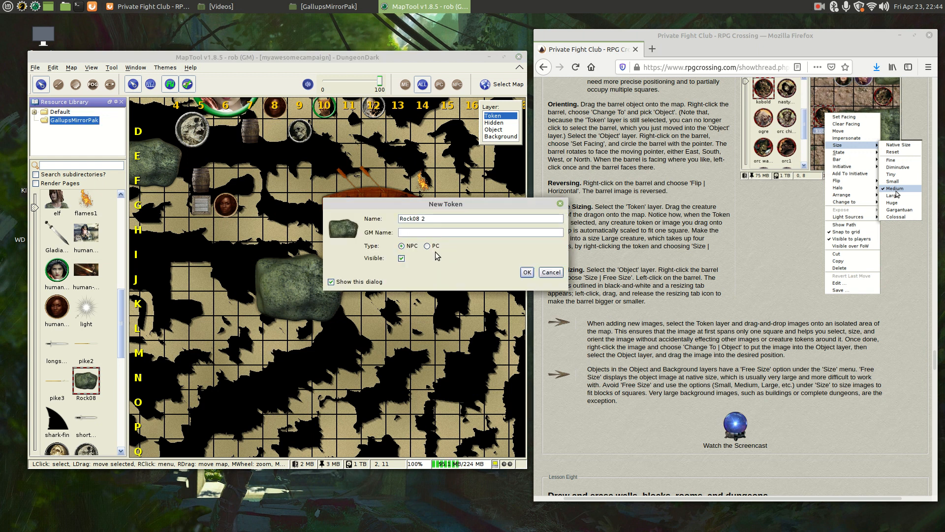
click(526, 272)
click(497, 258)
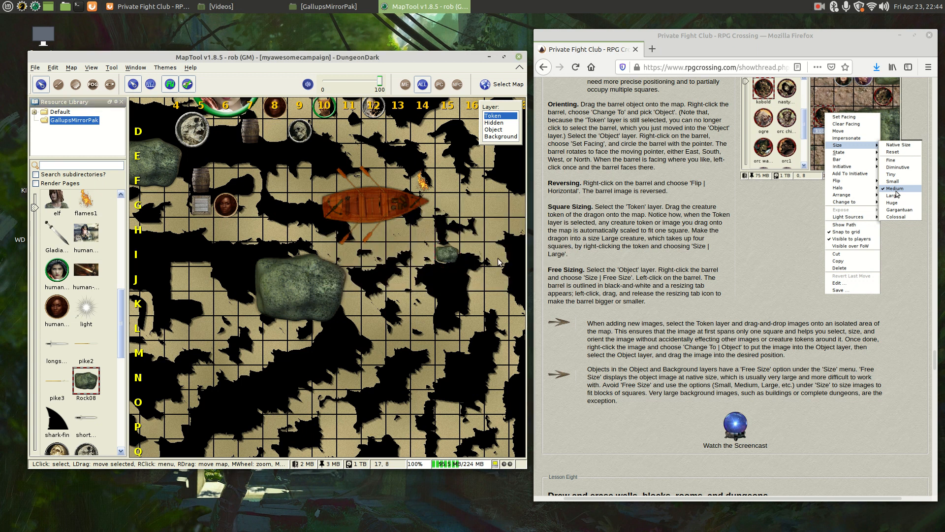
click(449, 256)
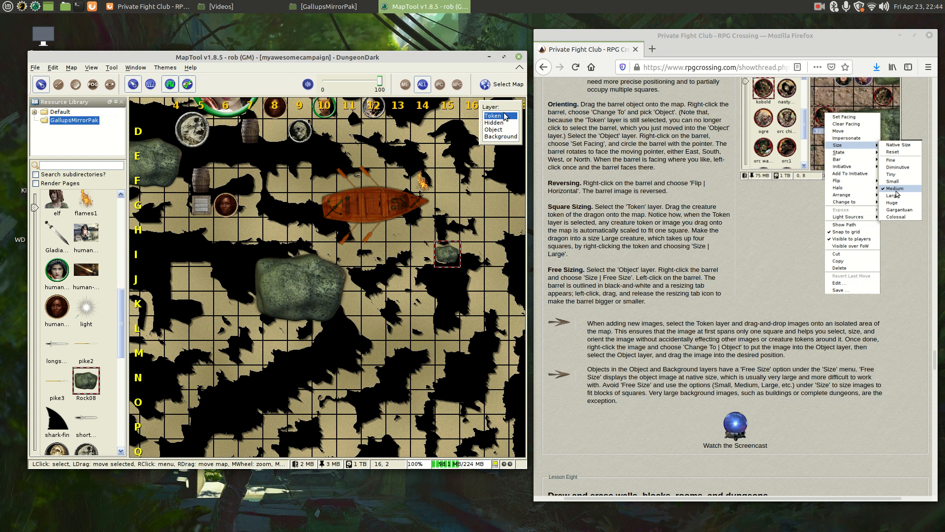
- Resize the Rock08 2 rock from Large to Huge, covering three by three squares in rows I–K, then deselect it
right_click(450, 255)
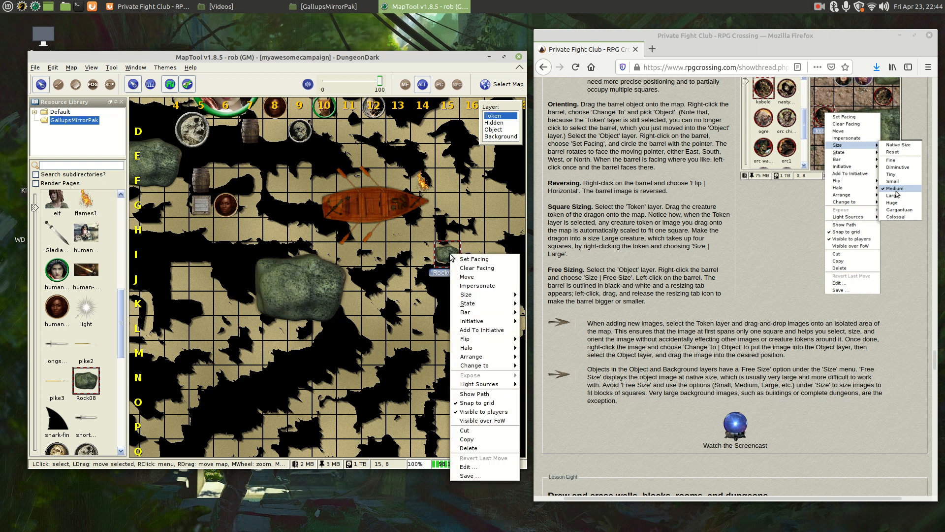
mouse_move(475, 296)
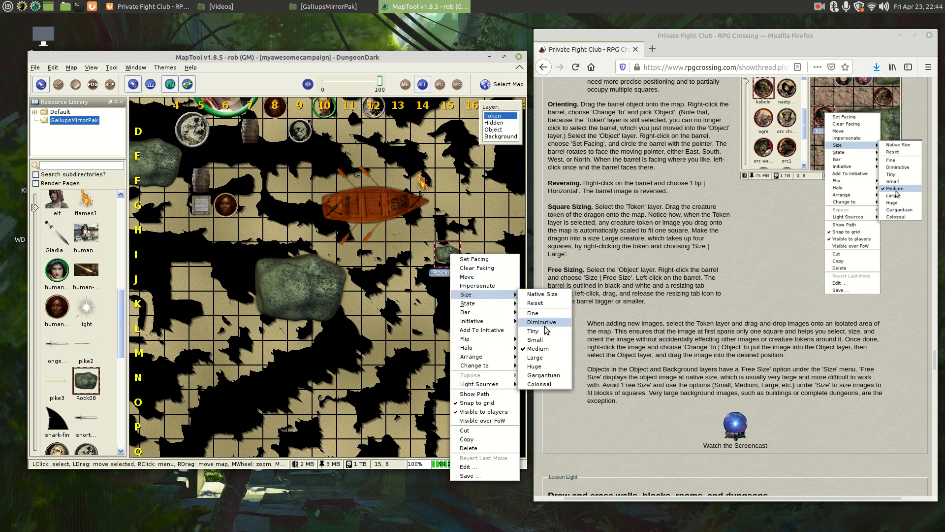
click(547, 359)
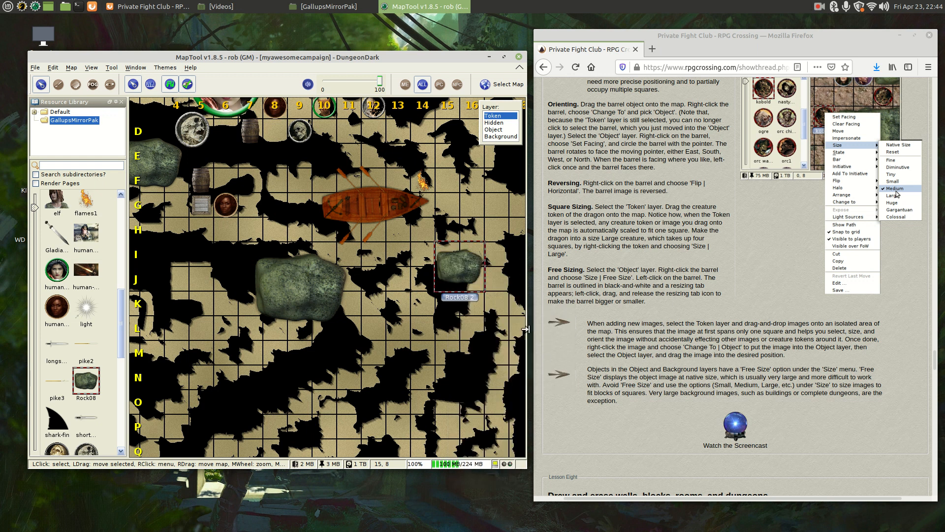
right_click(460, 268)
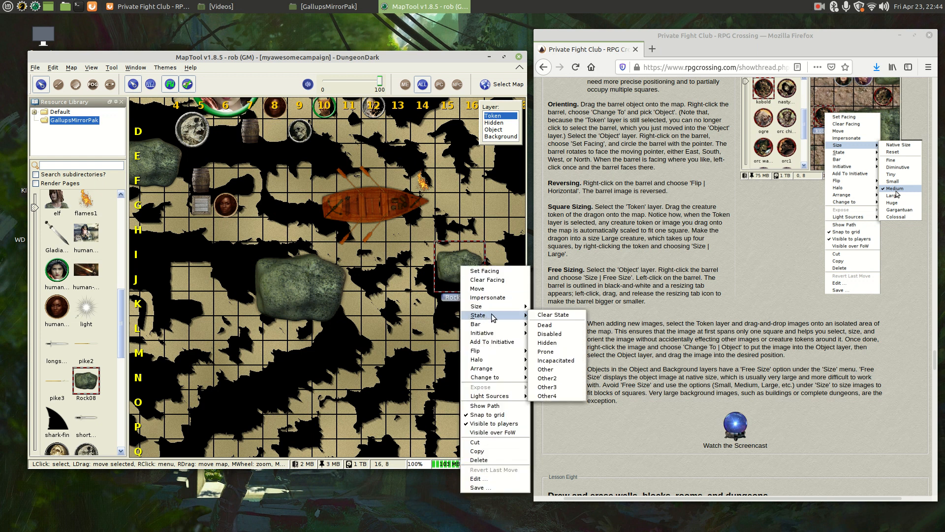
mouse_move(509, 309)
click(555, 378)
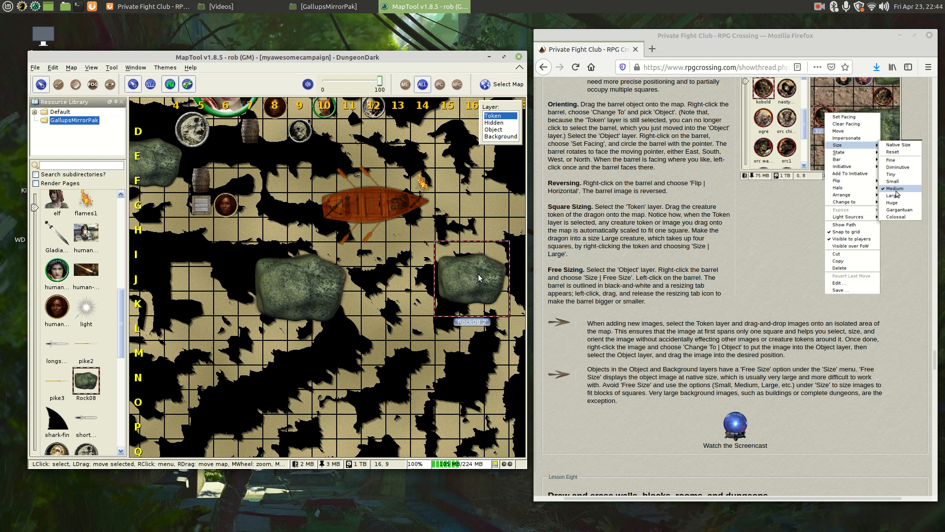
right_click(478, 274)
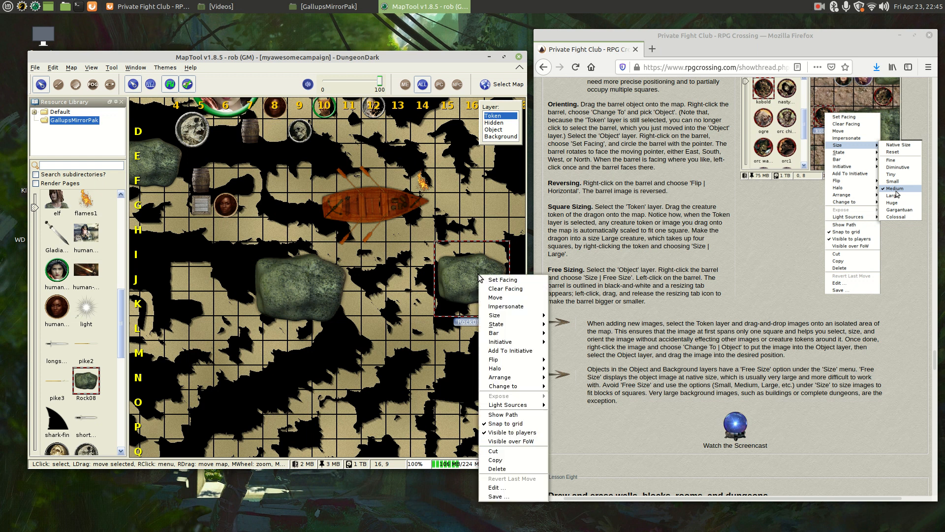
mouse_move(509, 315)
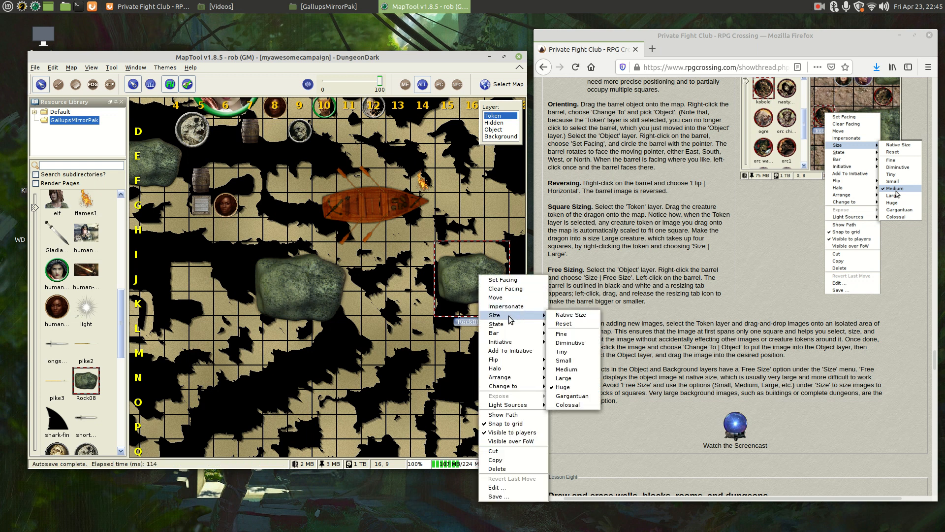
click(393, 290)
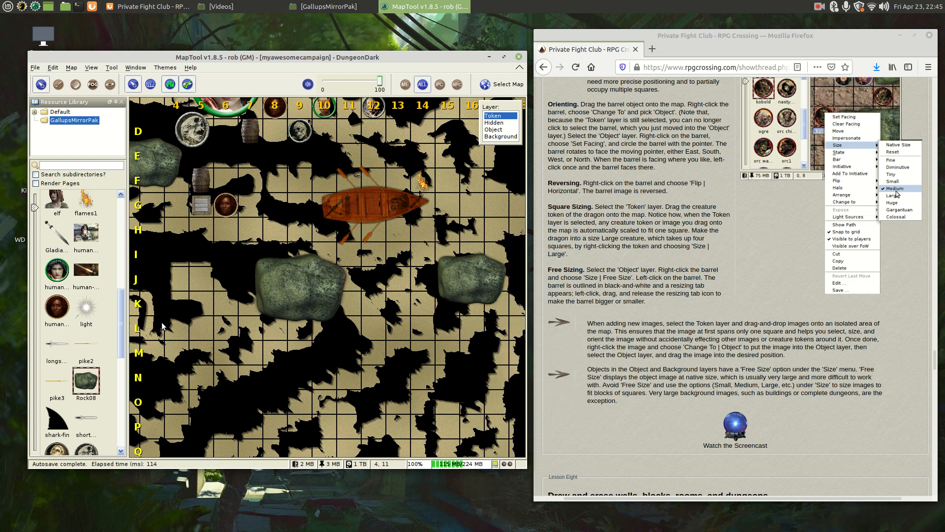
- On the Object layer, add another Rock08 rock at the map's lower left
click(507, 130)
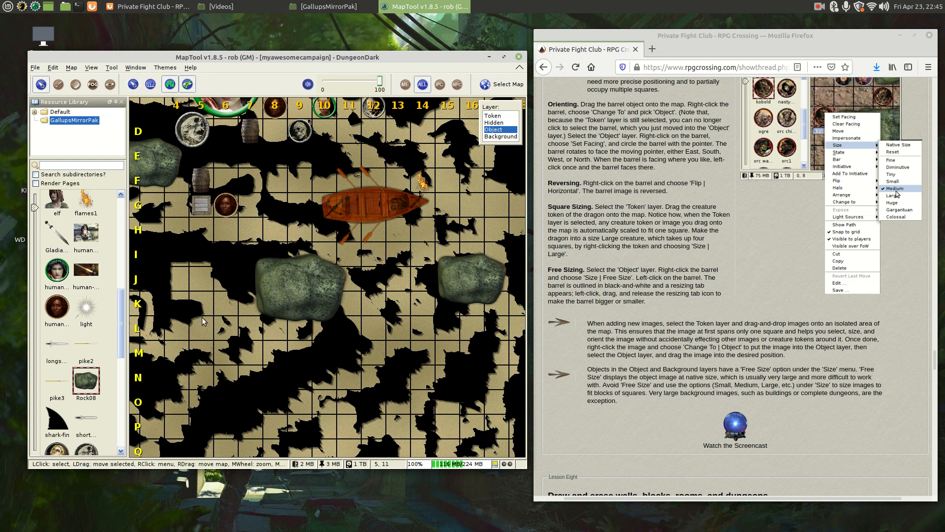
drag(81, 382, 231, 344)
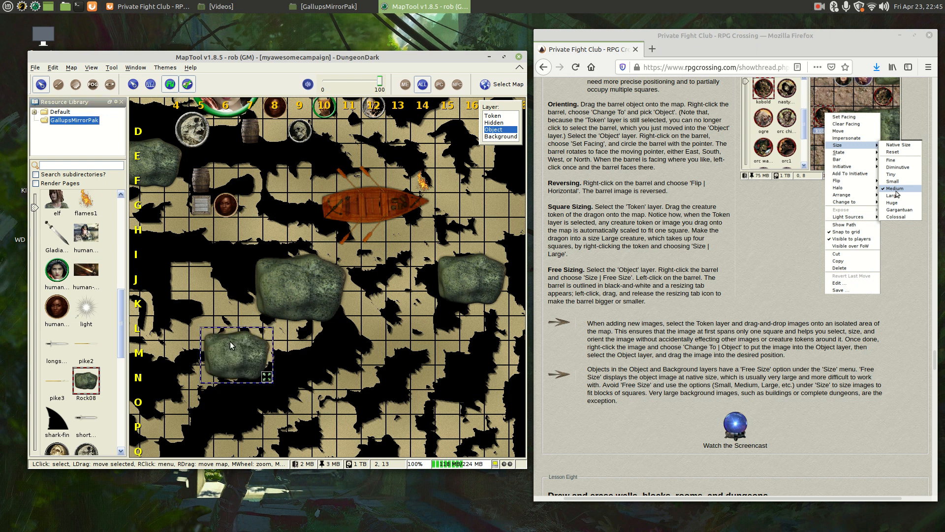
drag(123, 306, 122, 327)
- Place the table23 image on the map, move it up-left and shrink it from its bottom-right corner
scroll(87, 326, down, 3)
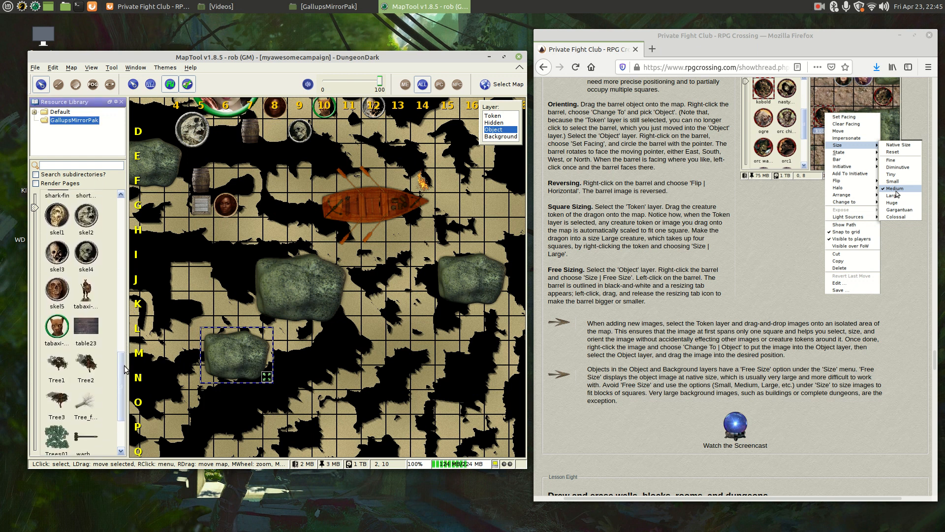
click(87, 325)
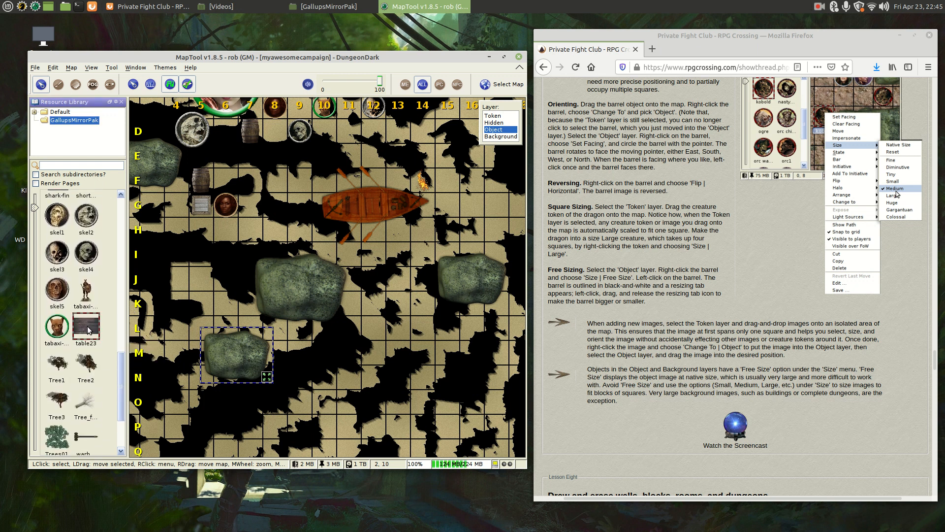
drag(200, 255, 255, 197)
drag(405, 233, 348, 203)
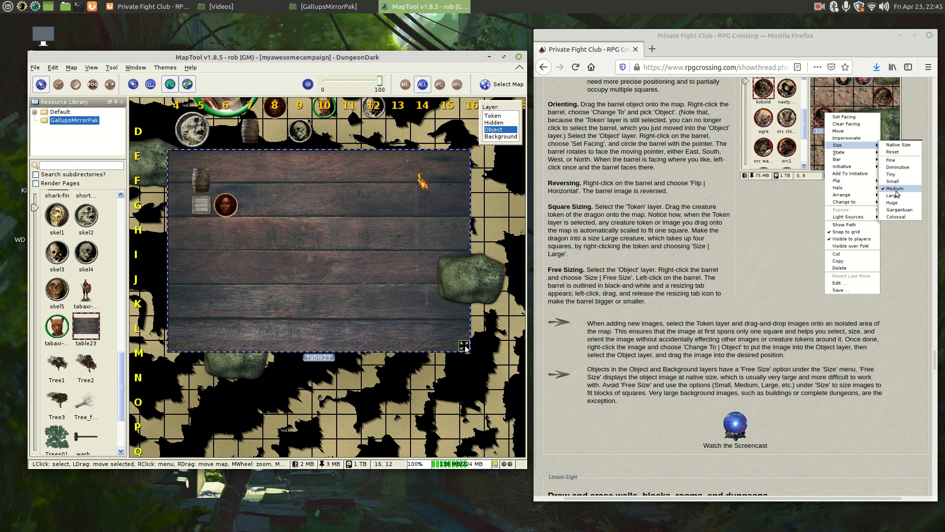
drag(465, 347, 354, 267)
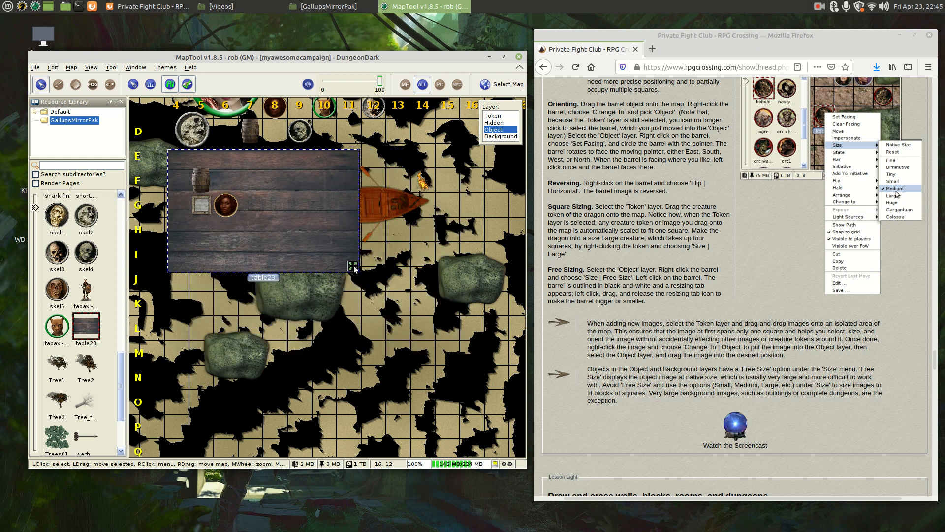
- Set the oversized table23 object to Free Size
right_click(284, 175)
mouse_move(310, 214)
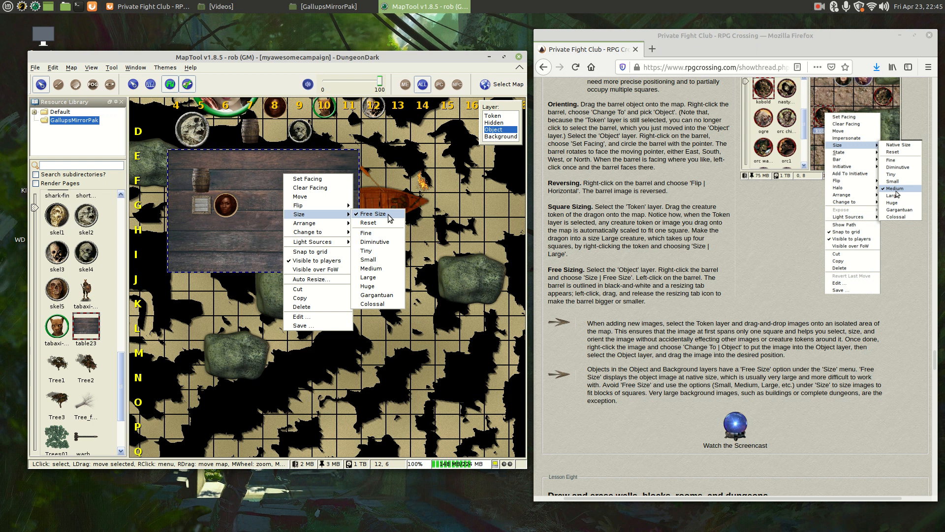
click(373, 214)
click(259, 166)
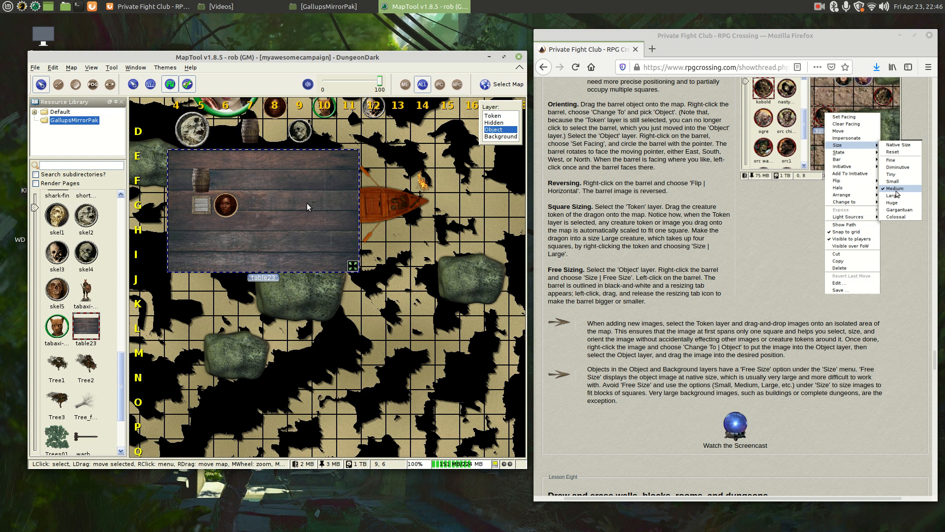
- Delete the table23 object, confirming Yes, and return to the Token layer
key(Delete)
click(213, 282)
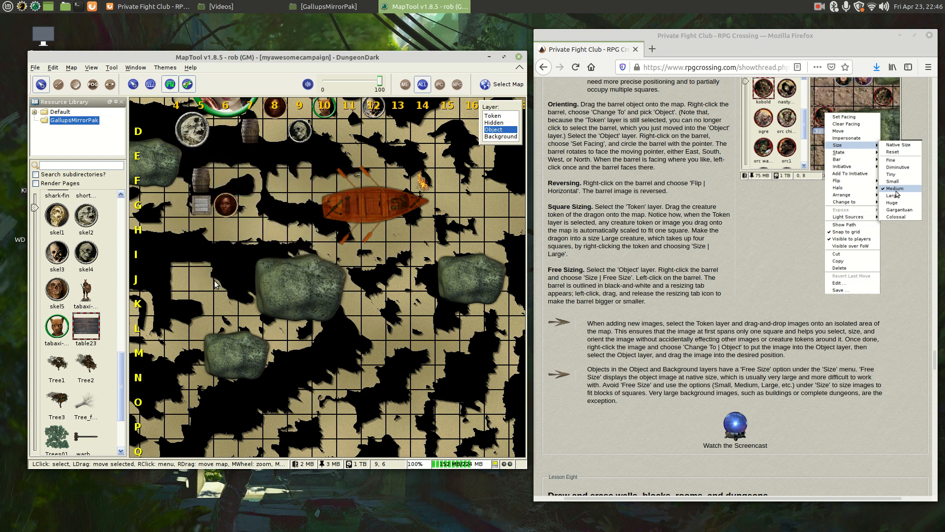
click(496, 116)
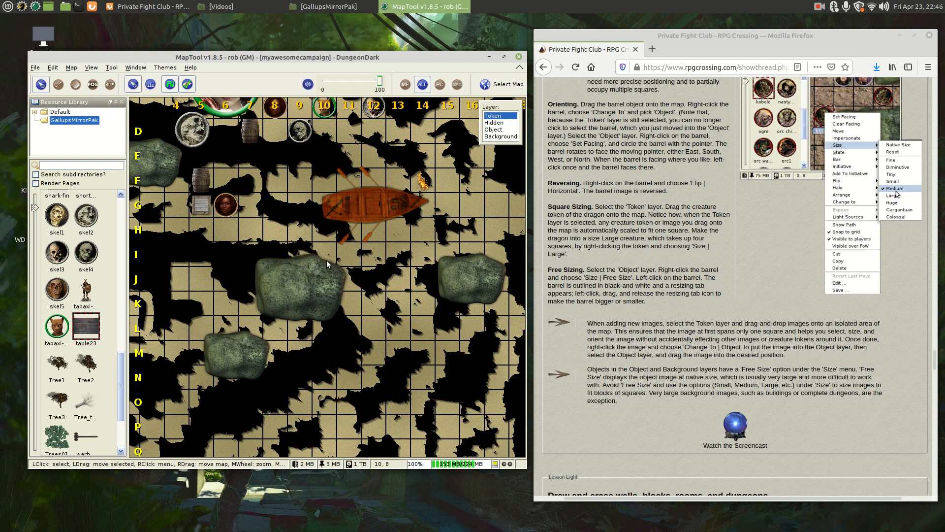
- Drop table23 as a one-square token in row K near column 12 and change it to an Object
click(83, 331)
drag(83, 331, 368, 306)
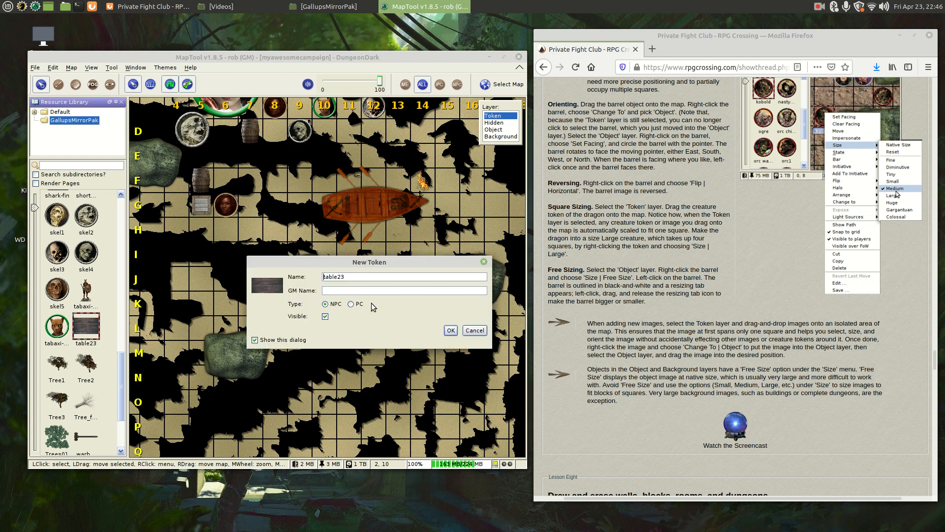
click(450, 330)
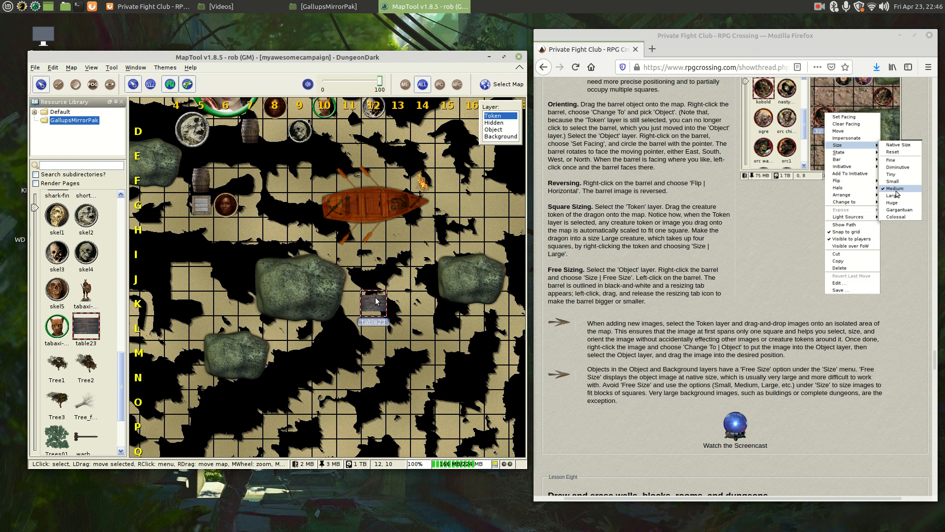
right_click(378, 300)
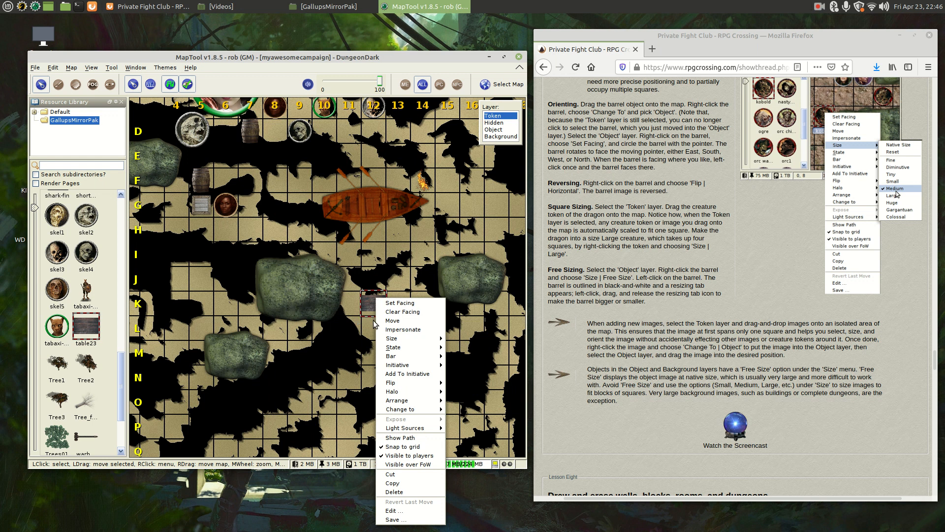
mouse_move(420, 411)
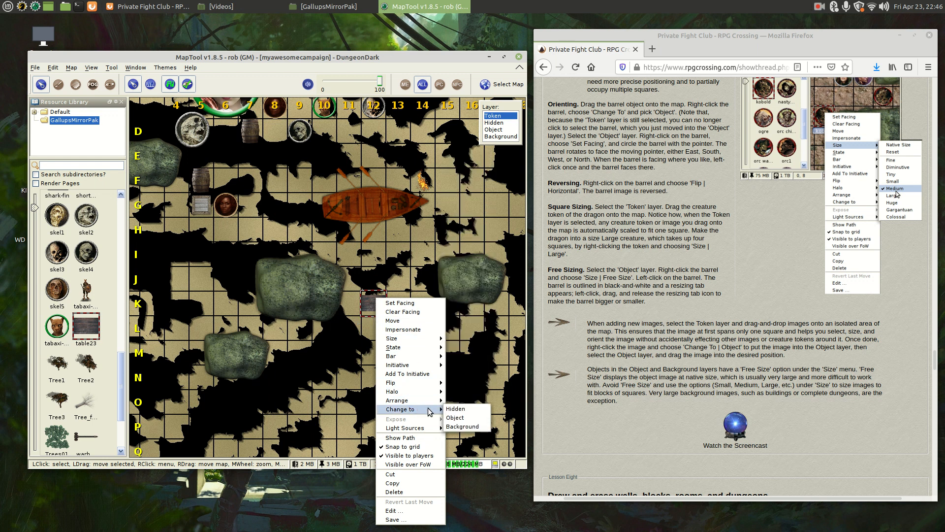
click(455, 418)
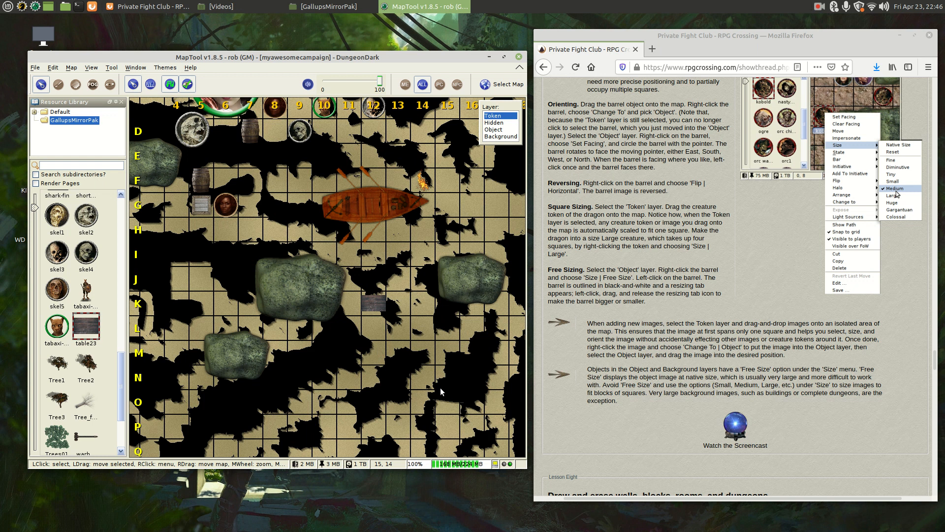
- On the Object layer, size table23 from Large to Huge and reposition it across rows K–L
click(504, 130)
click(377, 307)
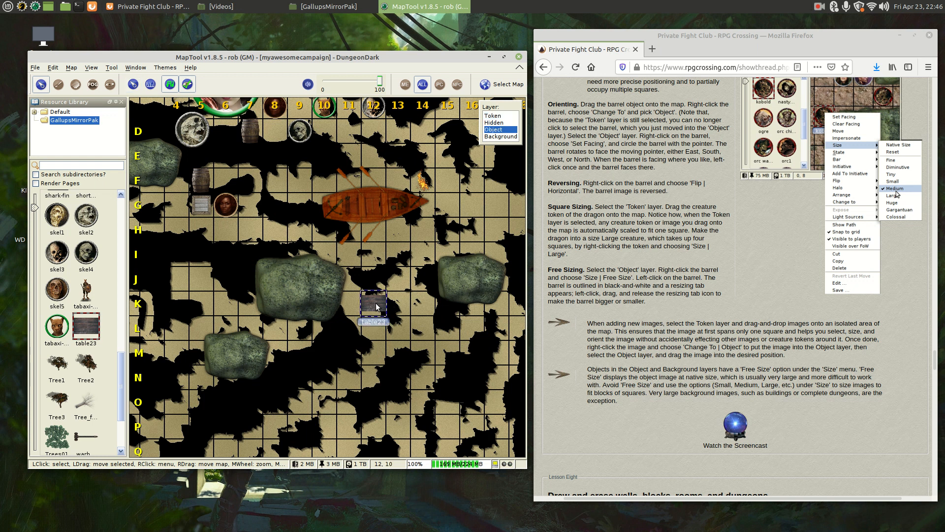
right_click(377, 307)
mouse_move(426, 347)
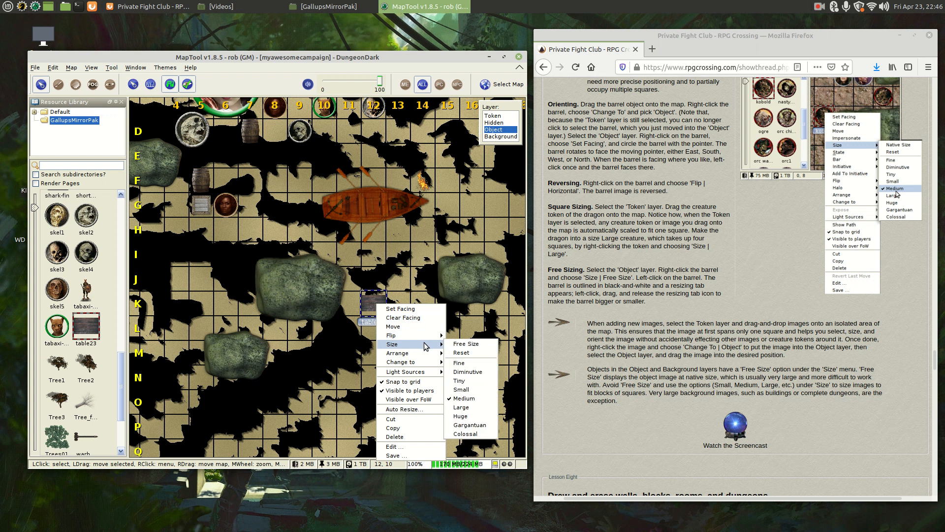
click(468, 408)
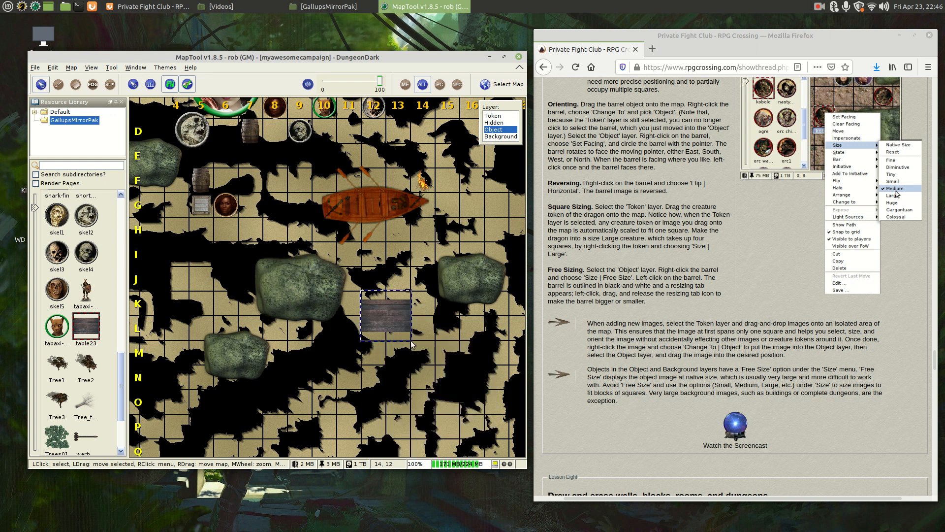
right_click(393, 323)
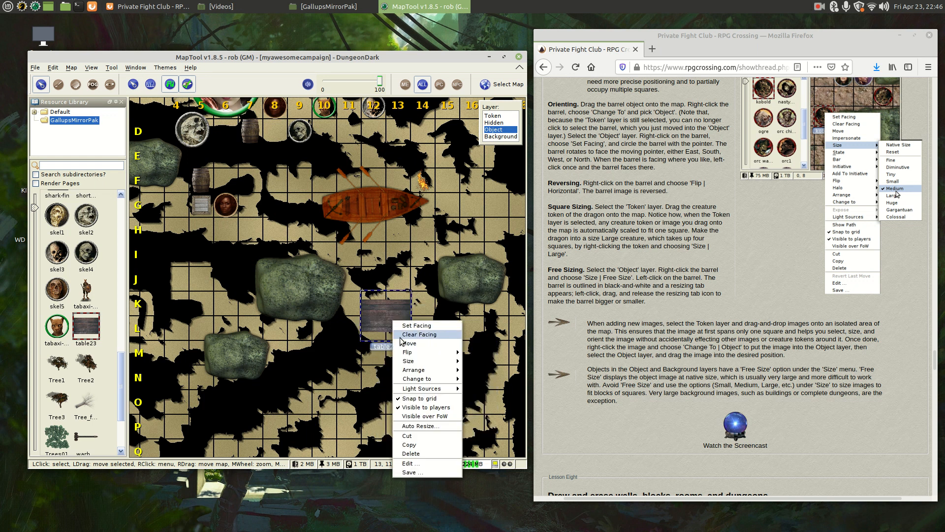
mouse_move(418, 373)
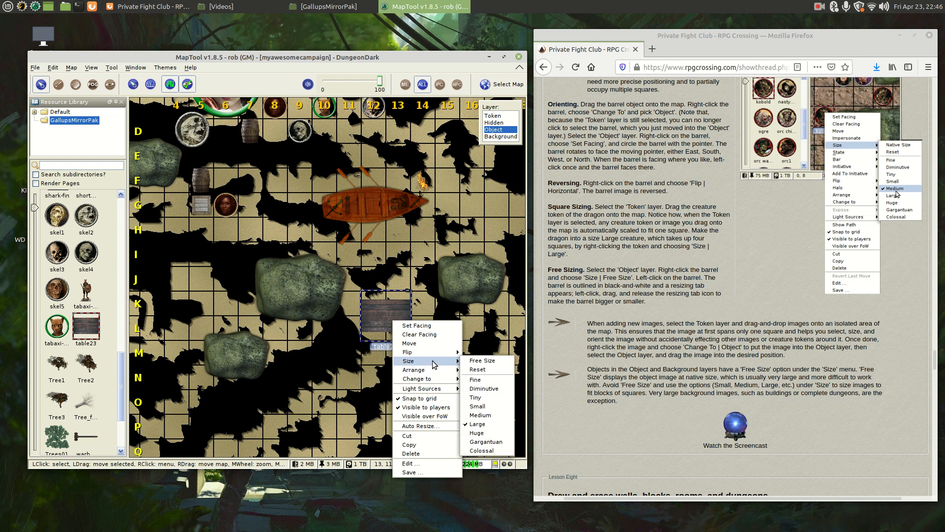
click(477, 433)
drag(400, 323, 277, 200)
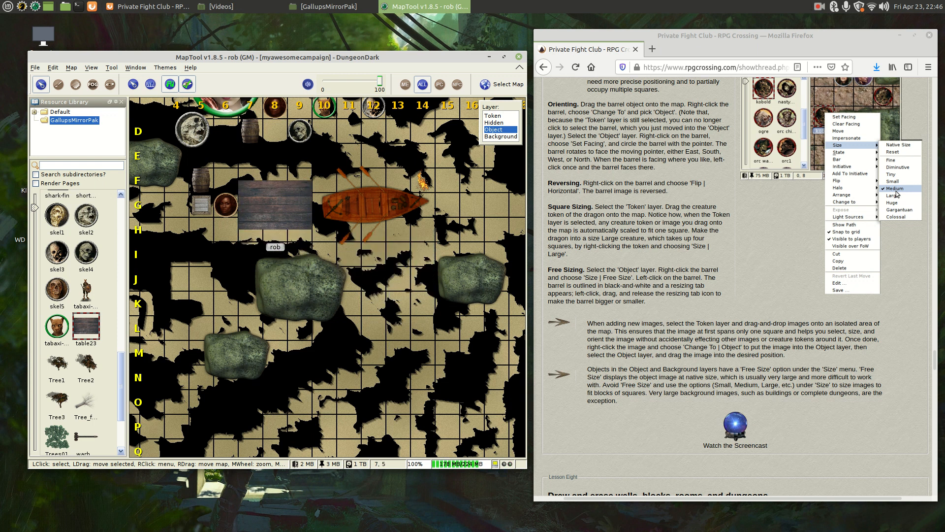
drag(277, 199, 385, 341)
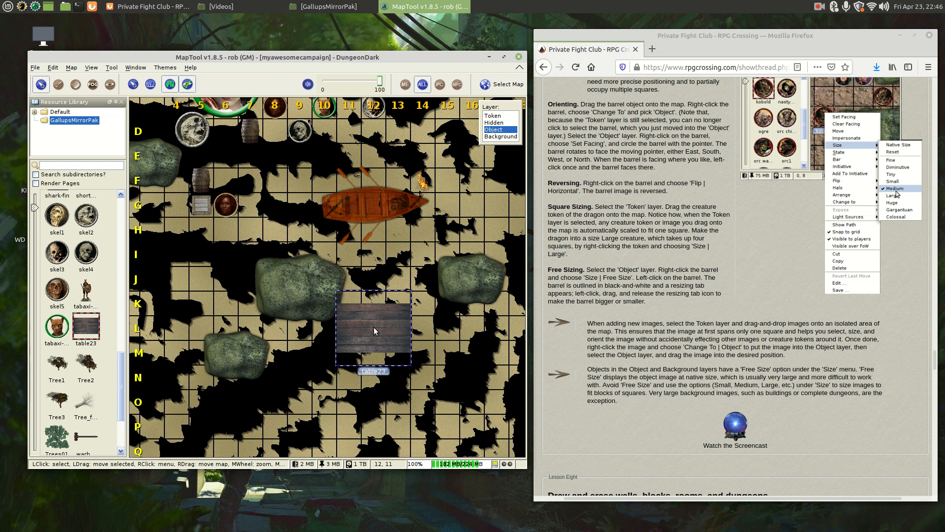
- Set the table to Free Size, move it up-left, and rescale it to span rows H–L below the boat
right_click(376, 330)
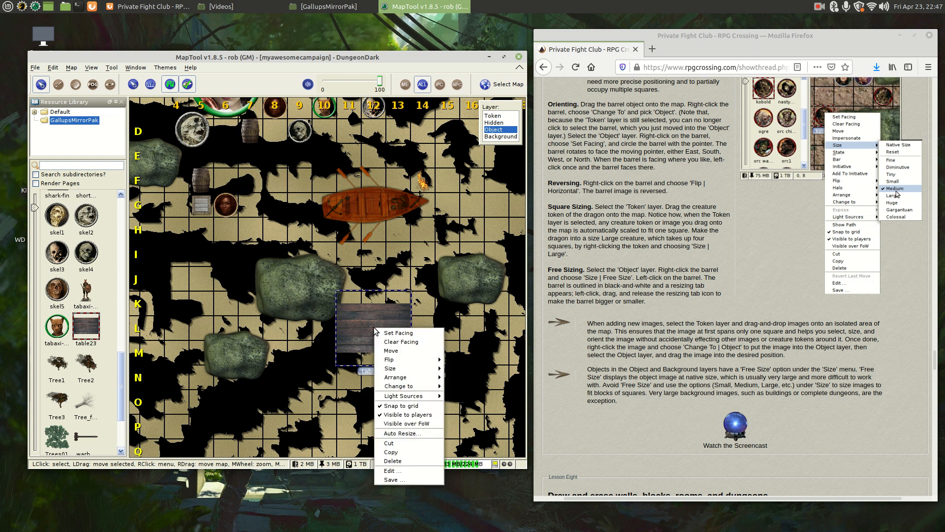
mouse_move(415, 369)
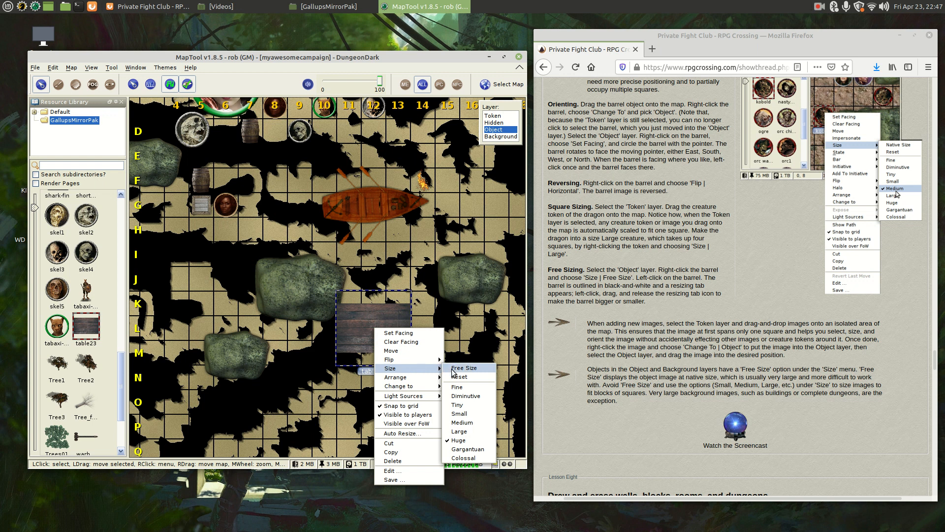
click(453, 370)
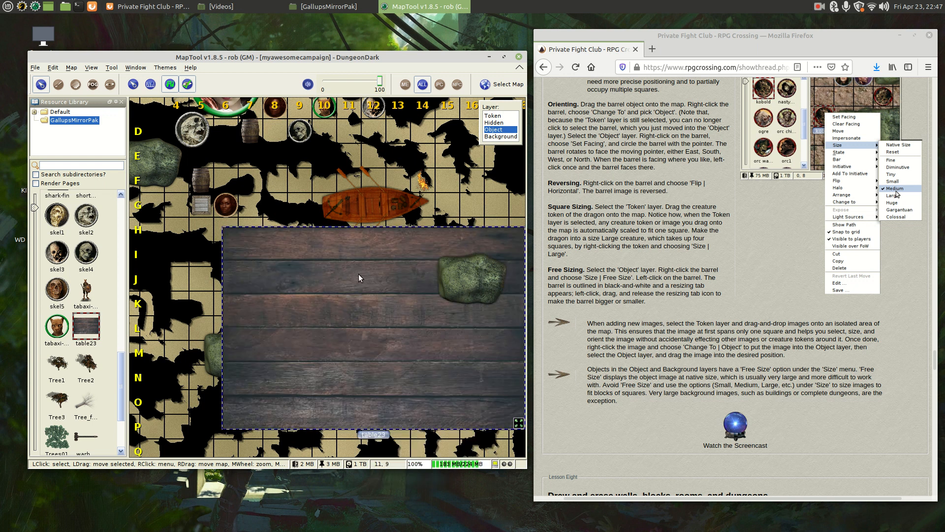
drag(358, 274, 308, 224)
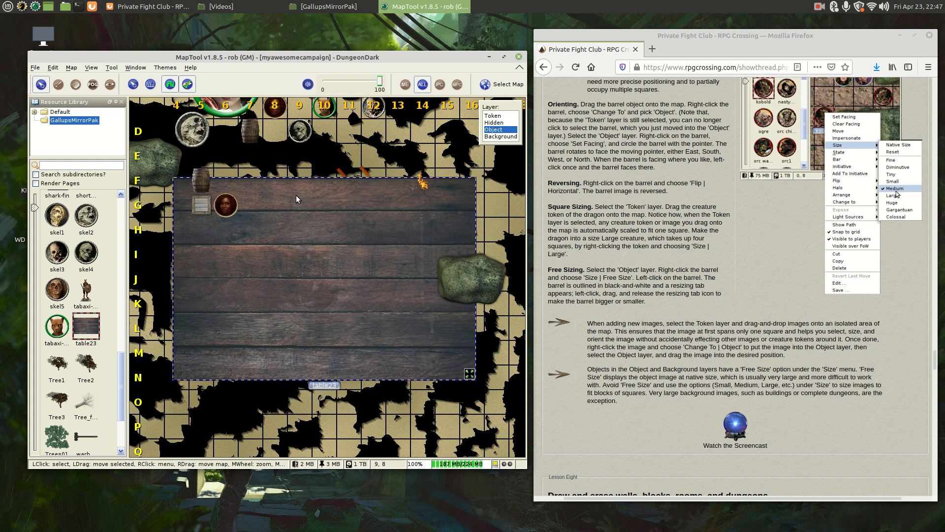
drag(469, 375, 380, 311)
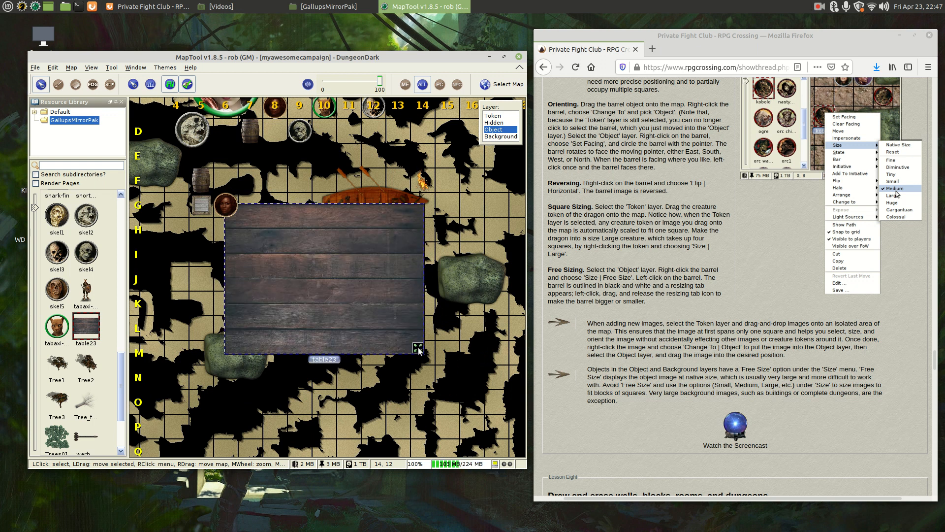
drag(418, 350, 352, 289)
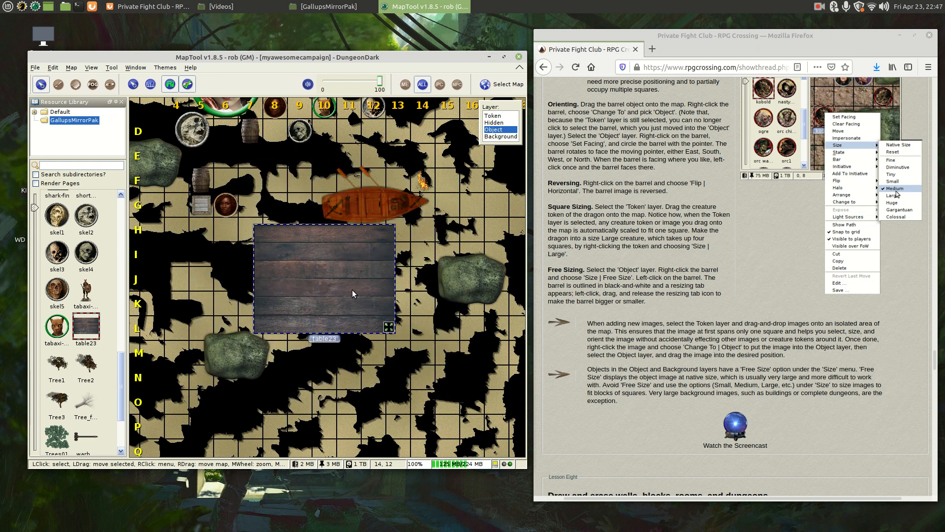
right_click(352, 289)
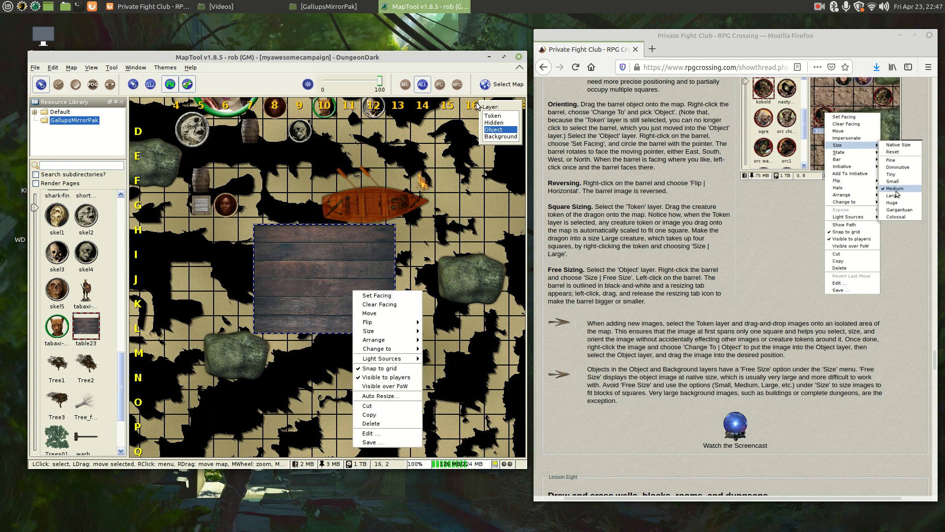
mouse_move(374, 330)
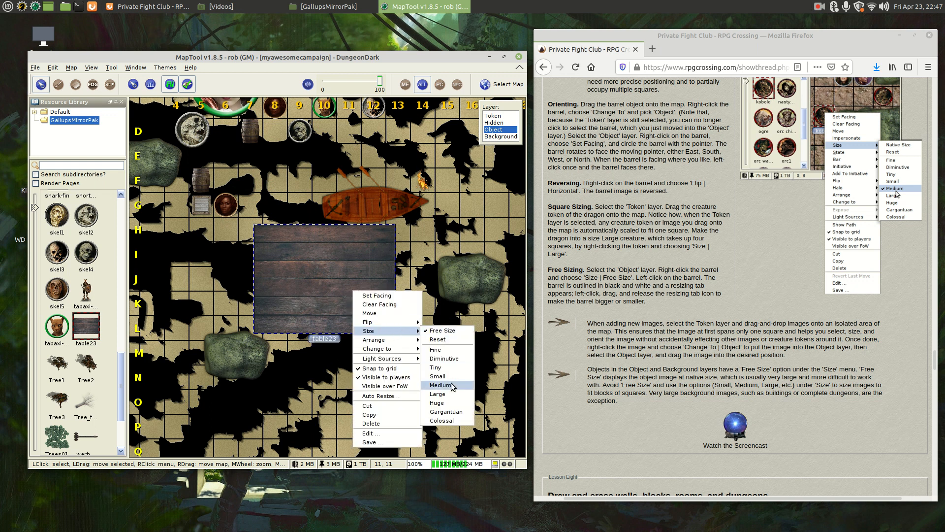
click(449, 203)
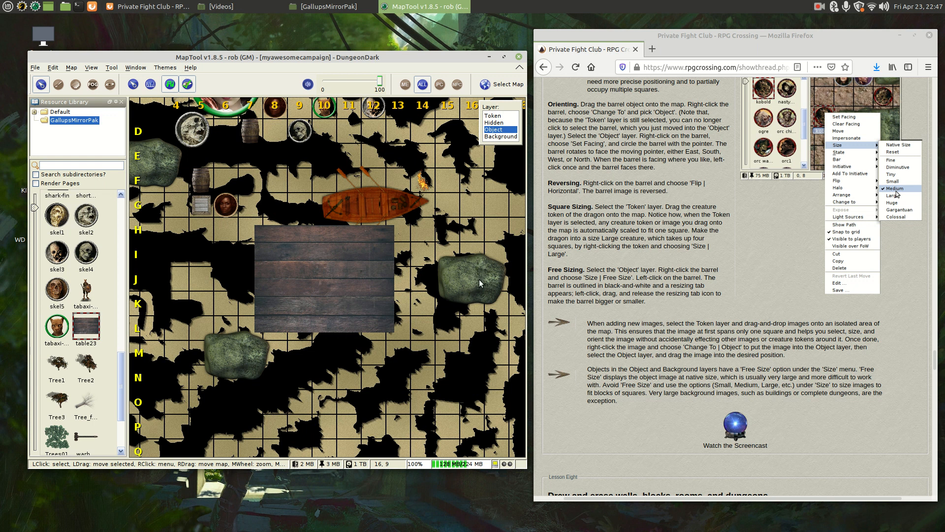
- Box-select the boat, the table23 object and the lower-left Rock08 rock together
click(339, 284)
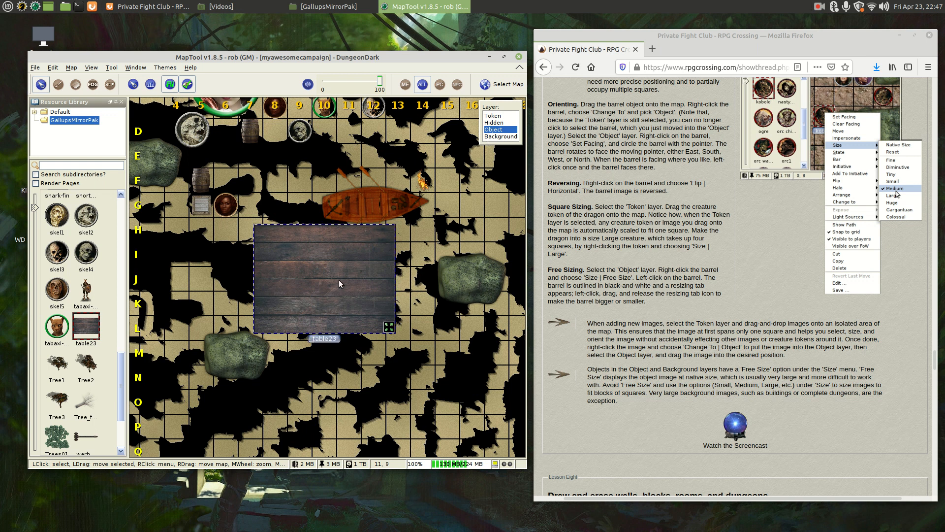
click(228, 351)
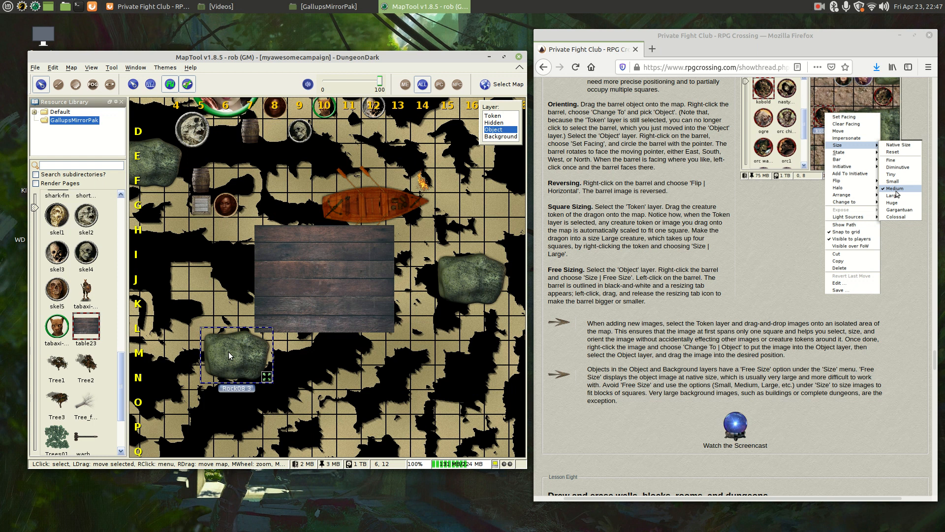
click(375, 193)
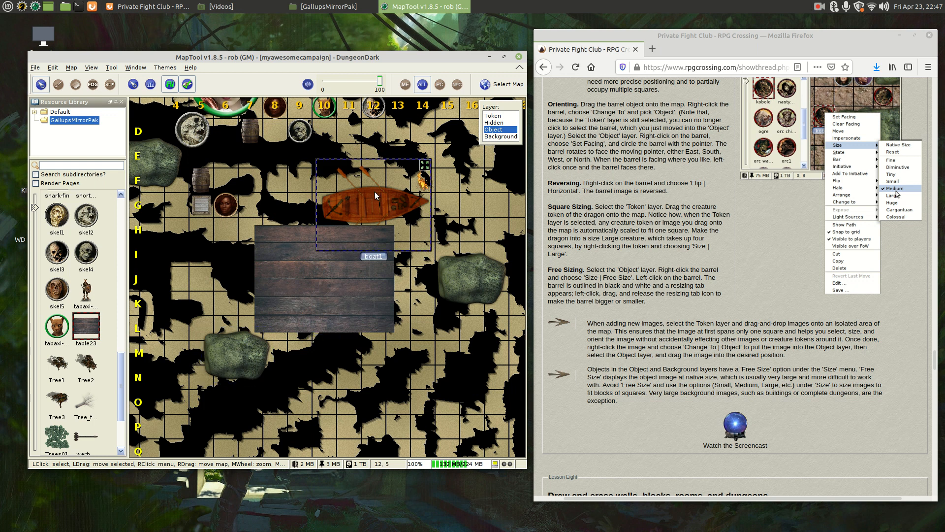
click(201, 206)
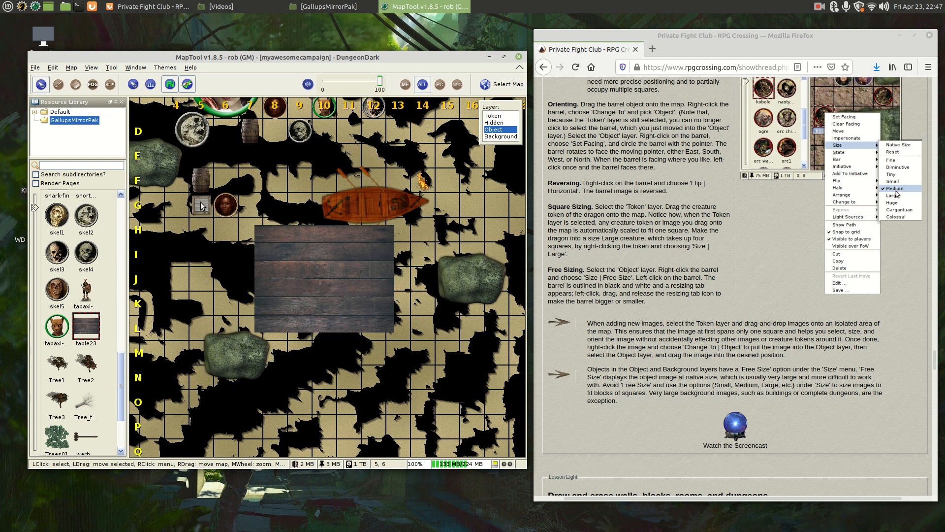
click(409, 163)
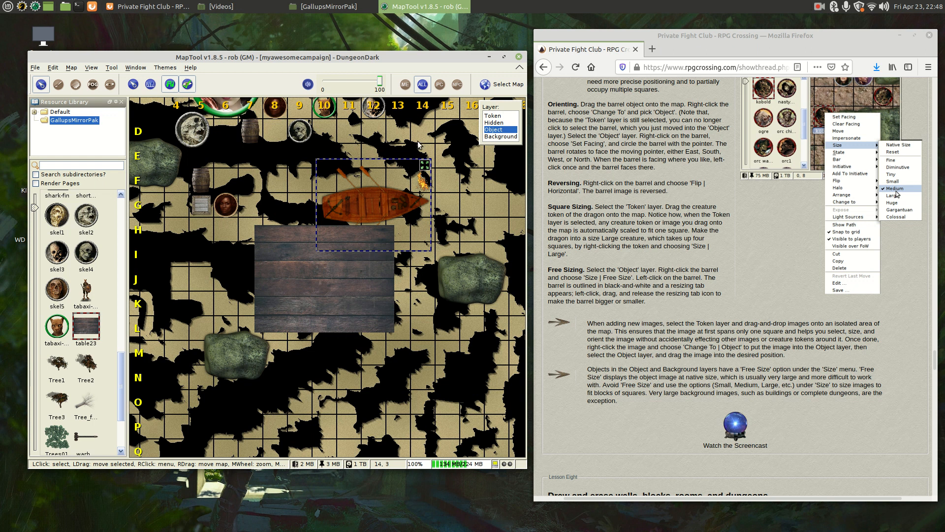
drag(417, 144, 239, 384)
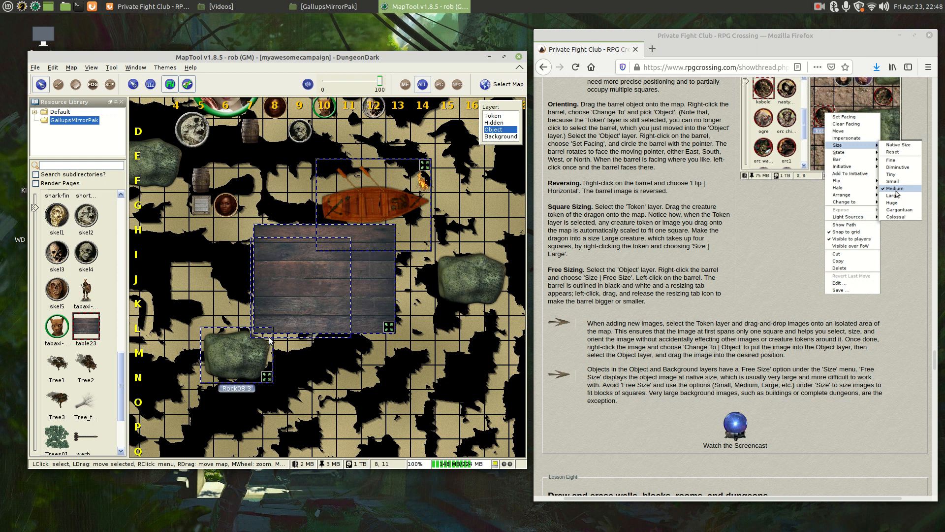
- Set the boat, table and rock to Medium one-square size, then flip the table image
right_click(310, 252)
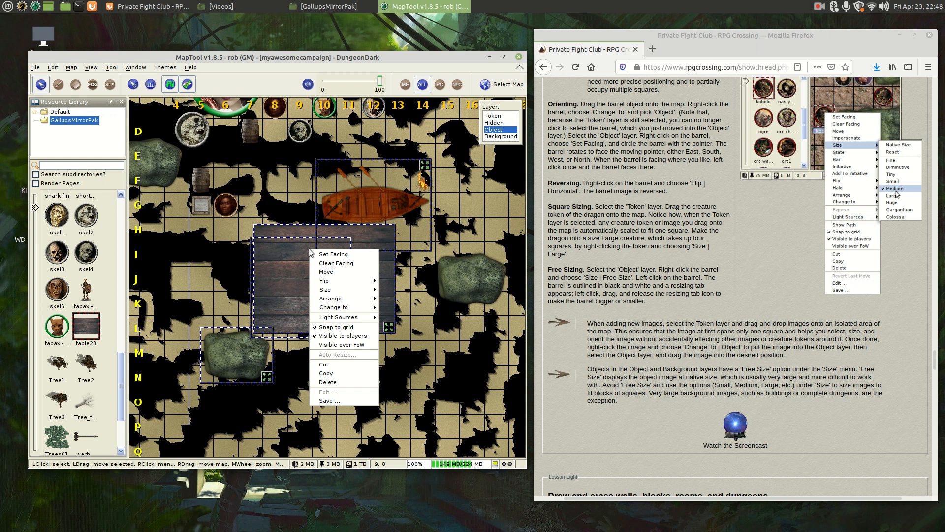
mouse_move(354, 293)
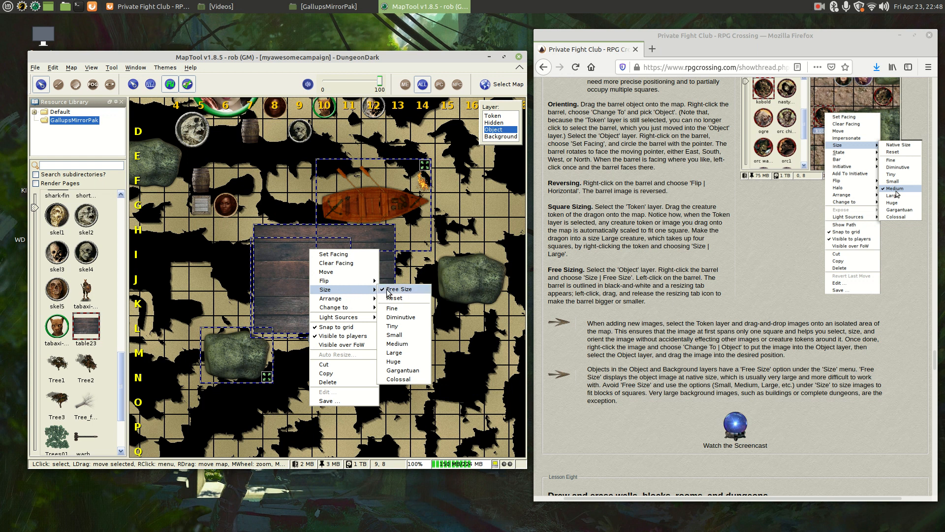
click(403, 343)
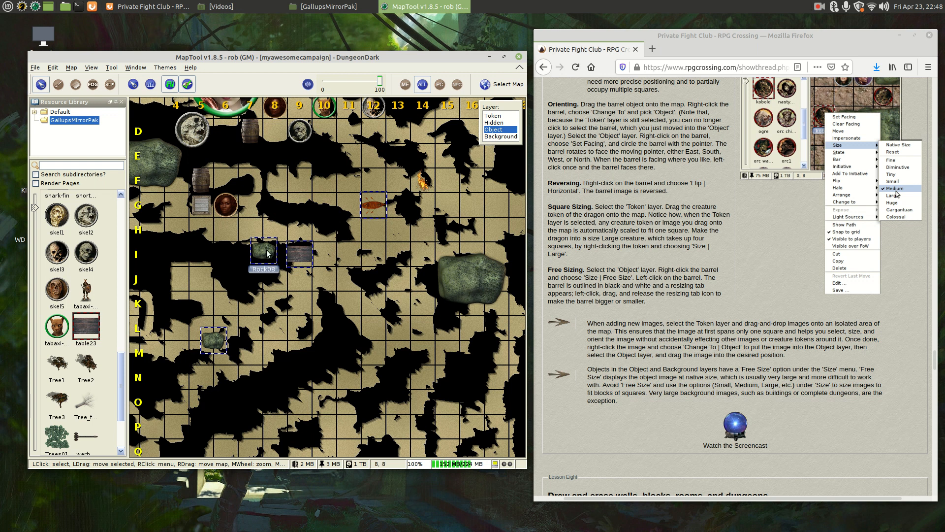
right_click(295, 258)
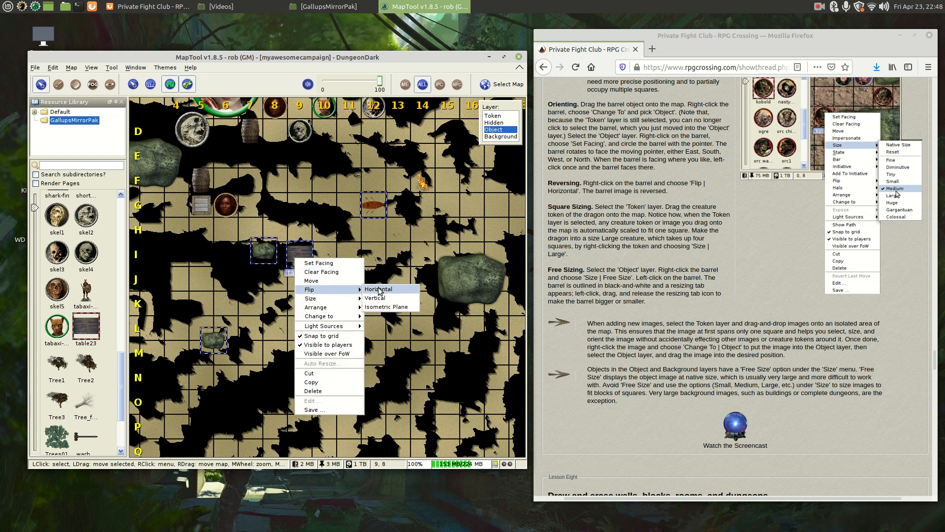
click(382, 301)
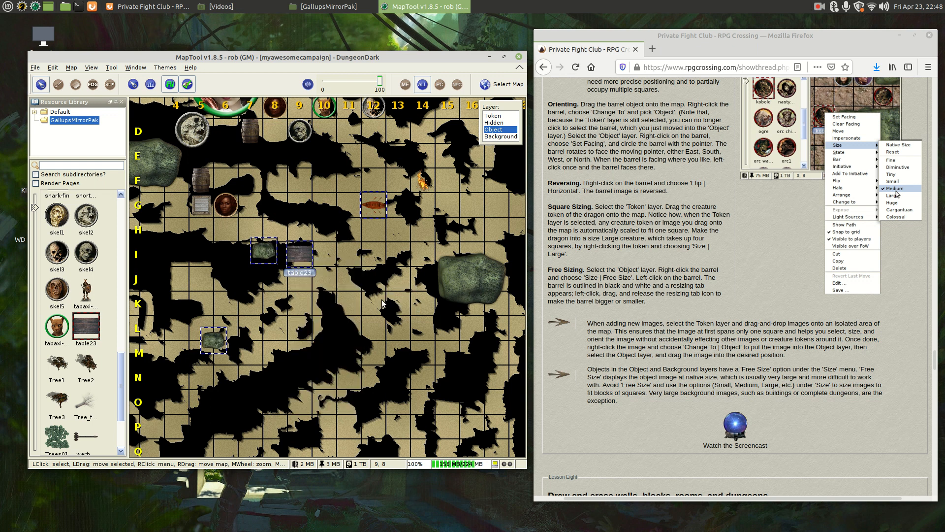
- Deselect all map objects and bring the Firefox tutorial page to the front
click(365, 237)
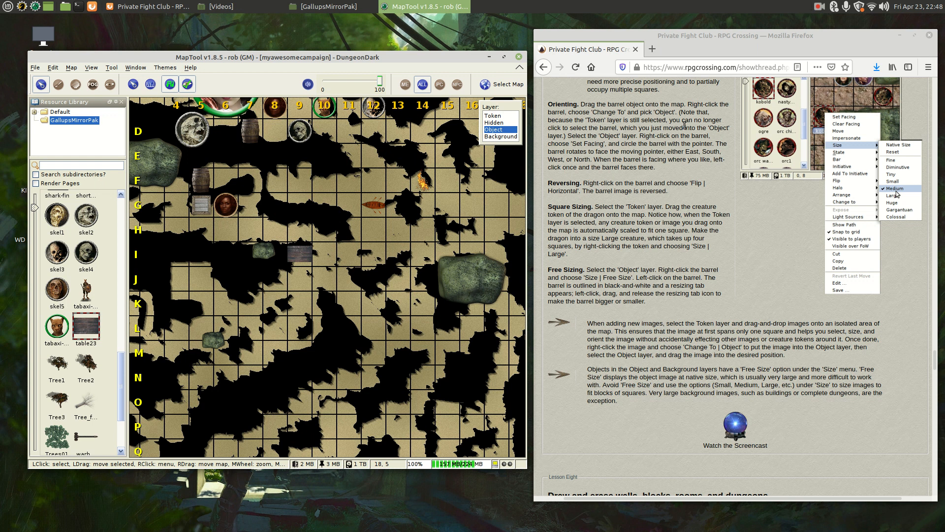
click(673, 135)
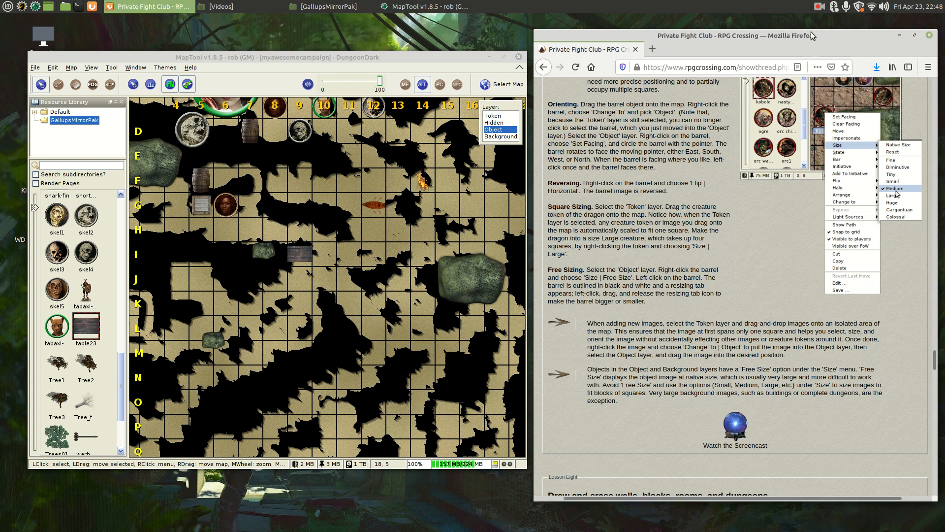
click(818, 6)
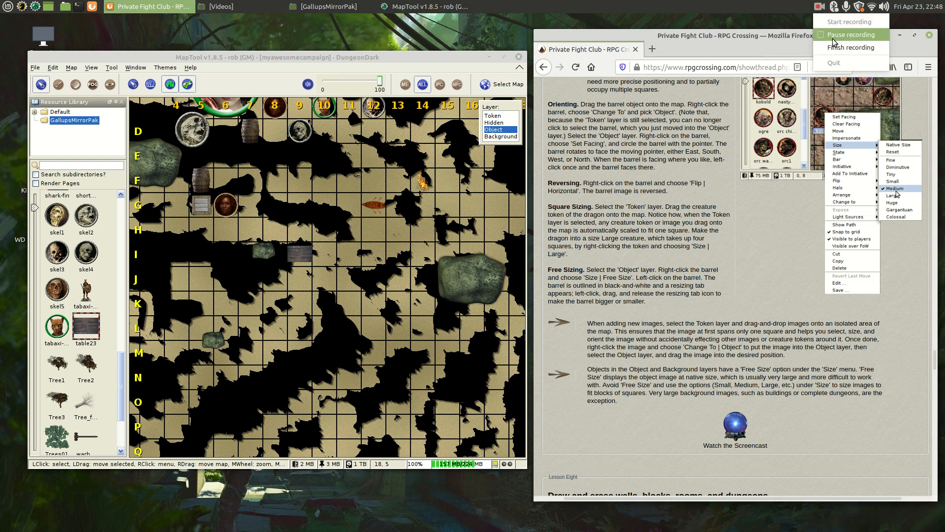